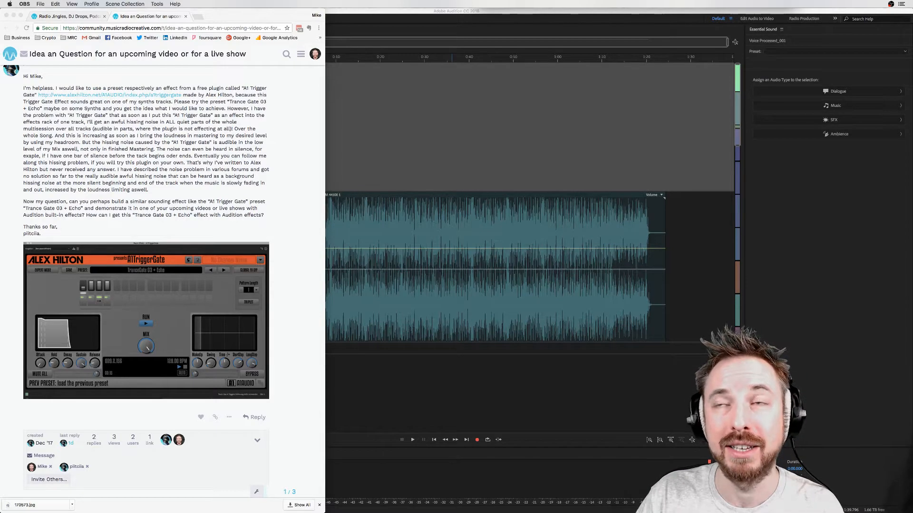
- Switch to Finder, preview the 20180313 cat video in the MRC Live Prep folder, and close the preview and window
key("super+Tab")
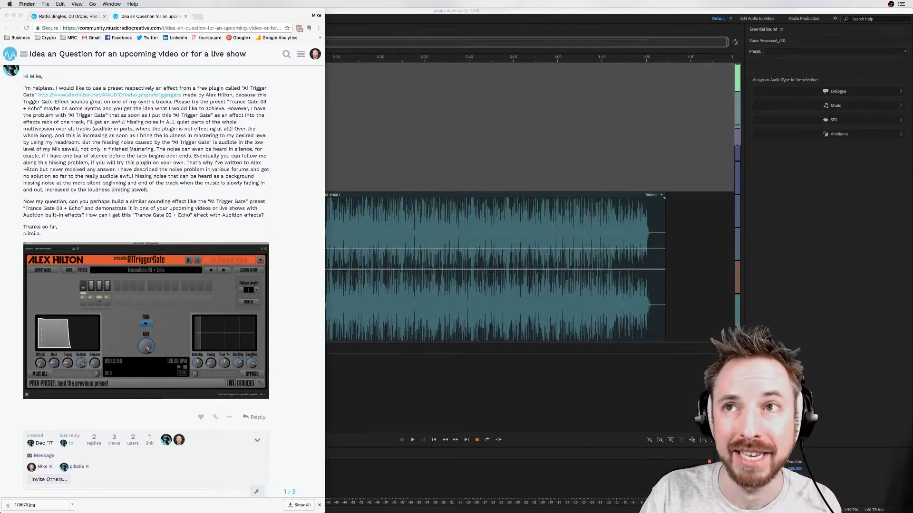
key("super+n")
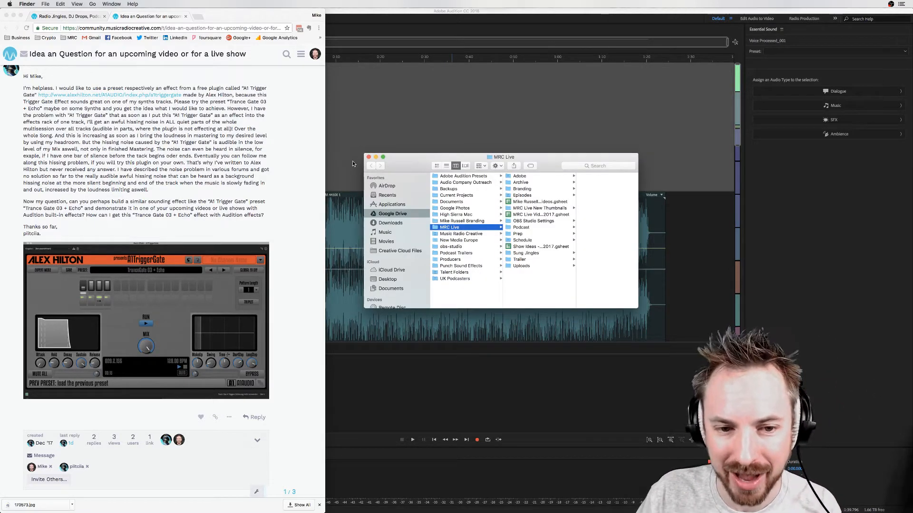
left_click(522, 234)
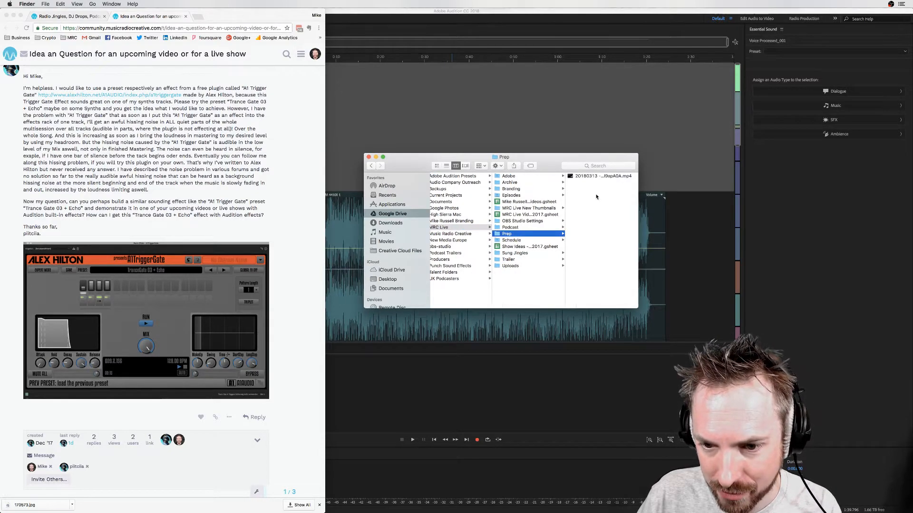
left_click(589, 177)
key("space")
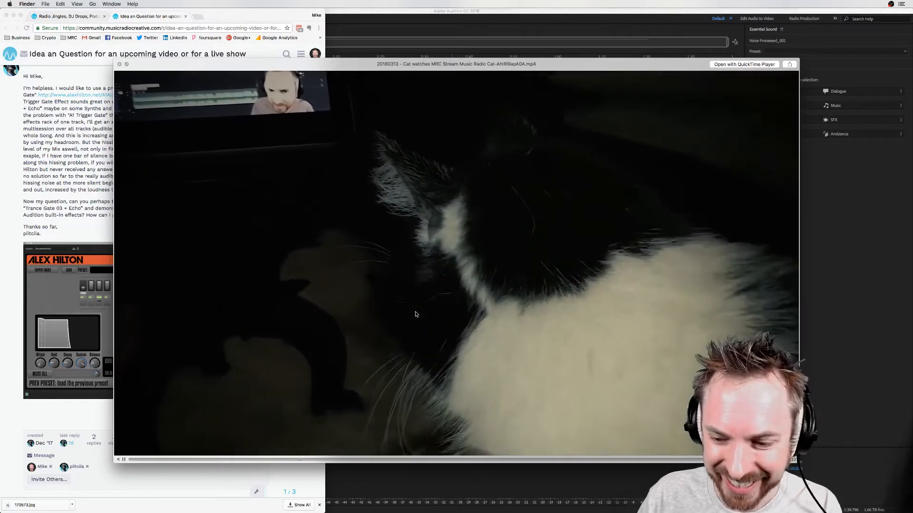
key("space")
key("super+w")
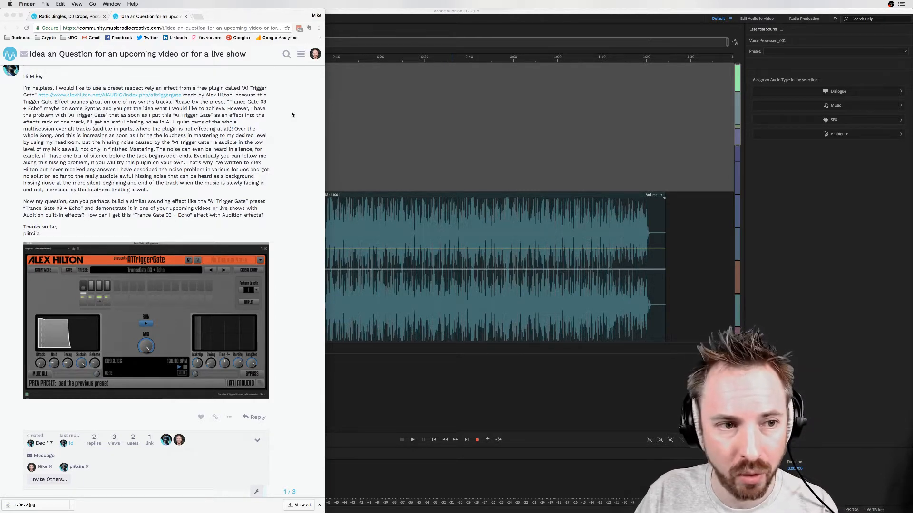
- Switch to Adobe Audition and play the opening of the multitrack session from just before the first voice clip
left_click(371, 117)
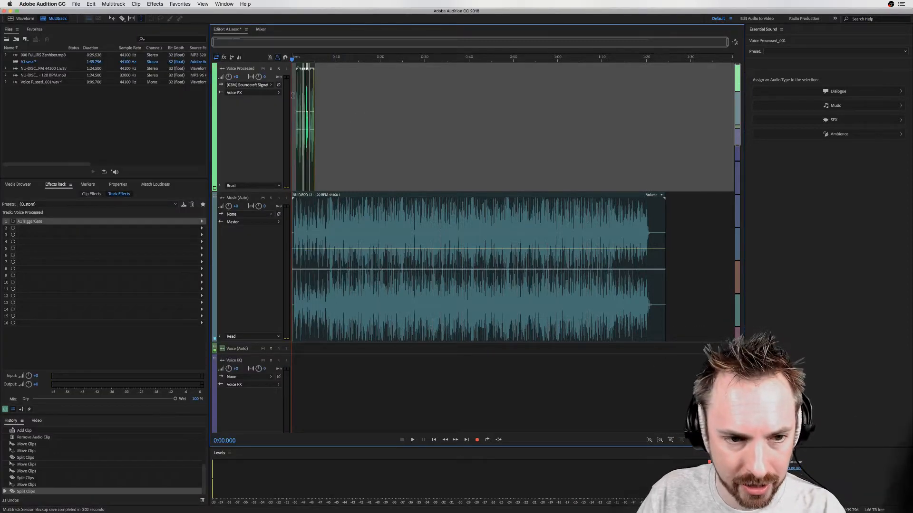
scroll(295, 59, "up", 5)
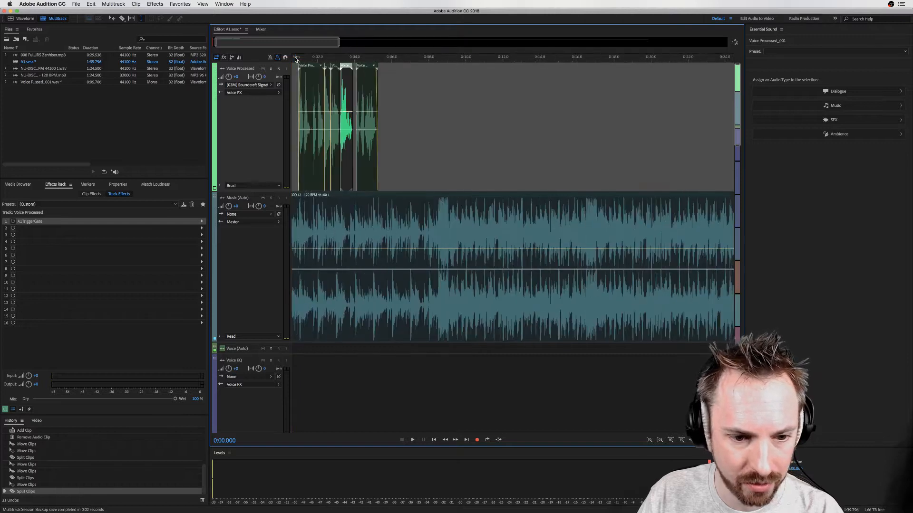
left_click(300, 161)
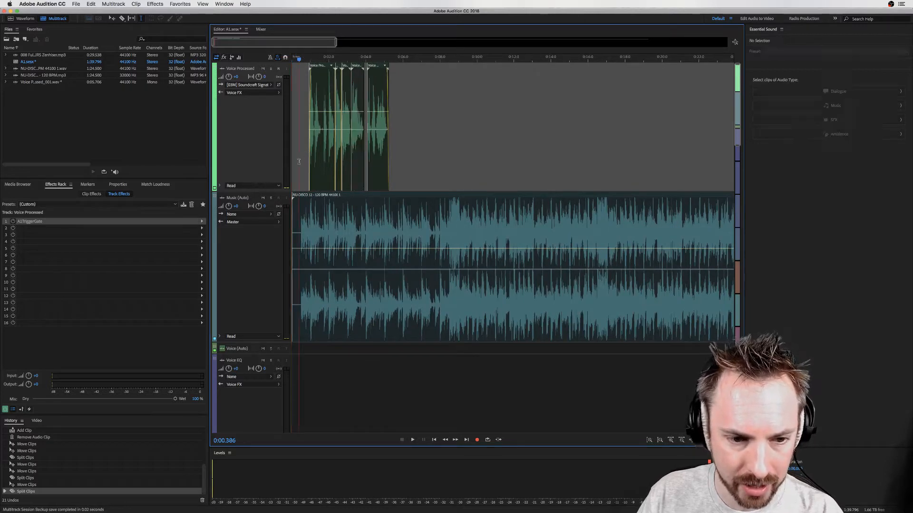
key("space")
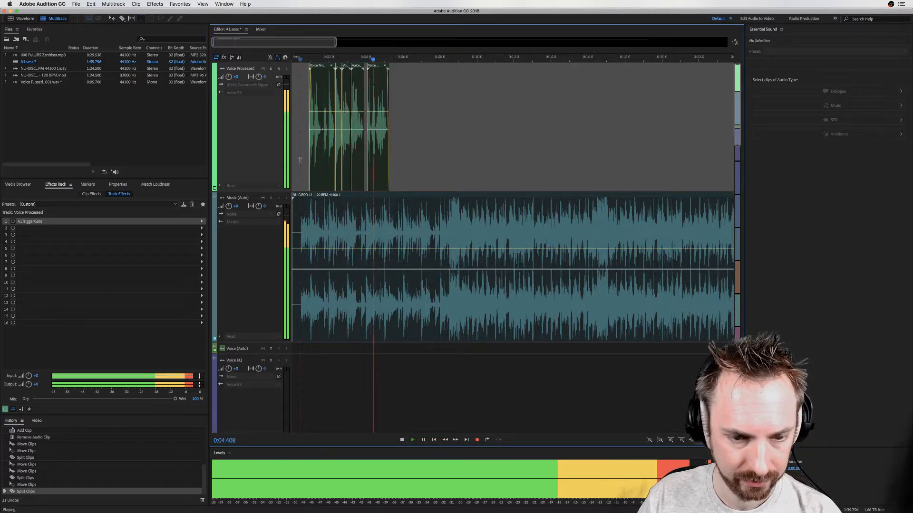
key("space")
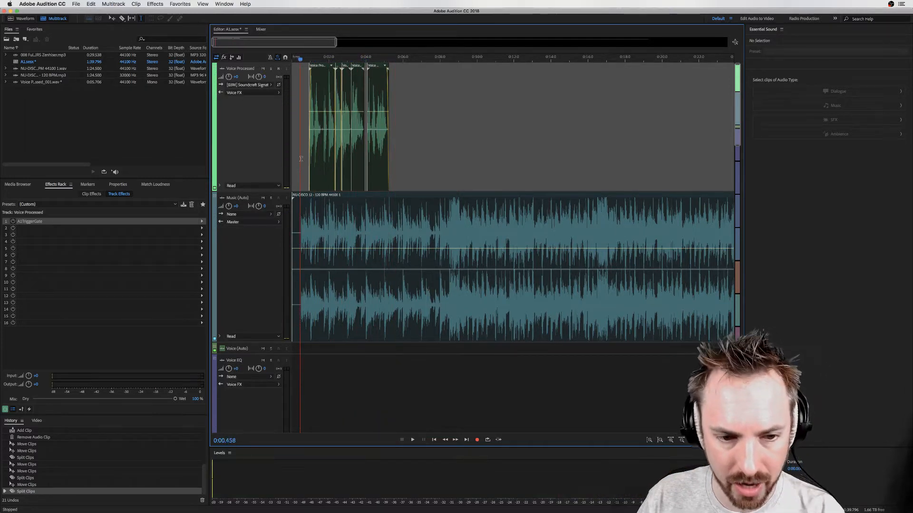
scroll(294, 58, "up", 4)
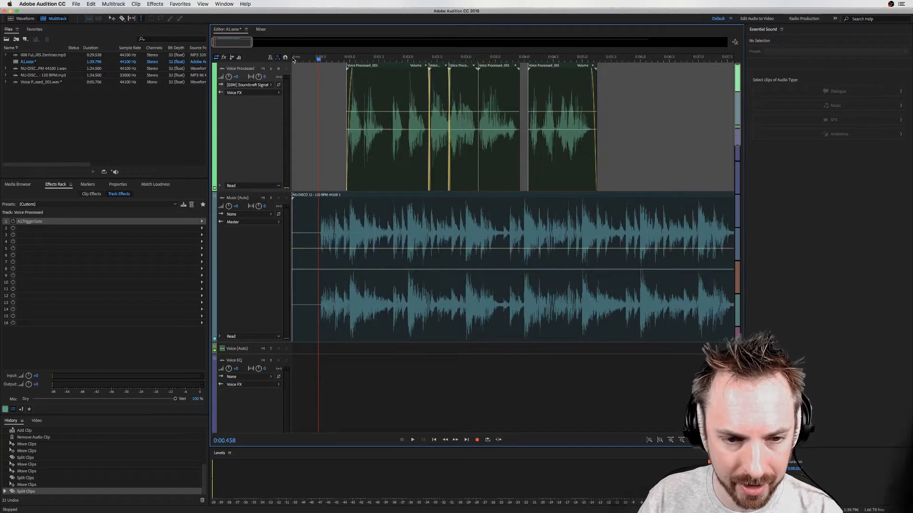
scroll(293, 58, "down", 2)
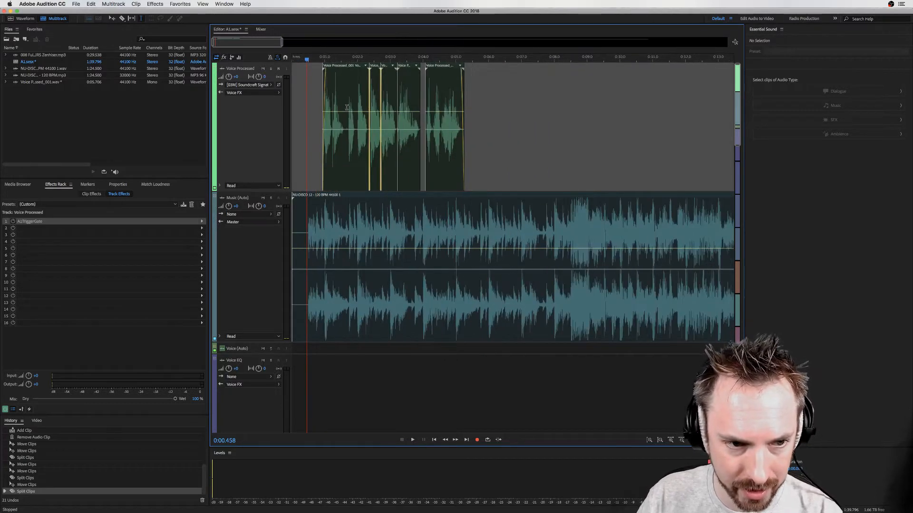
- Enable and open A1TriggerGate on the Voice Processed track, and audition its TranceGate 03 + Echo preset
left_click(33, 223)
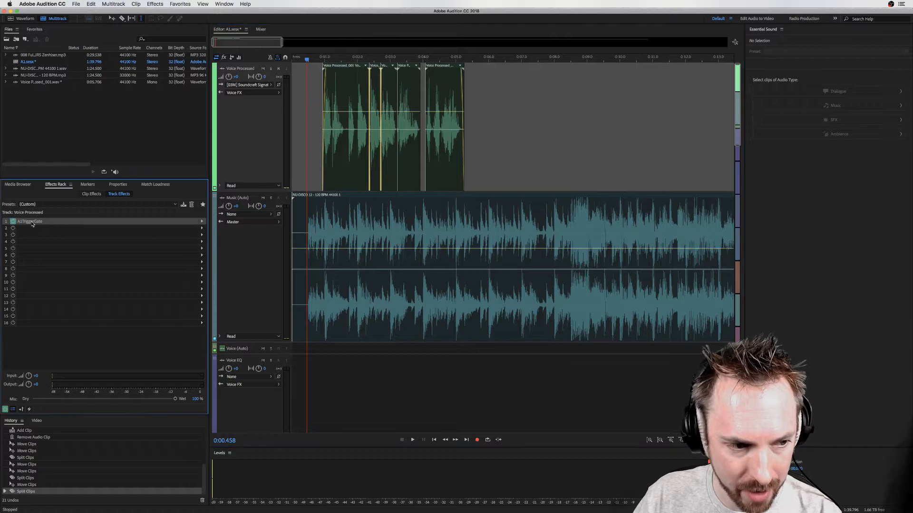
double_click(33, 224)
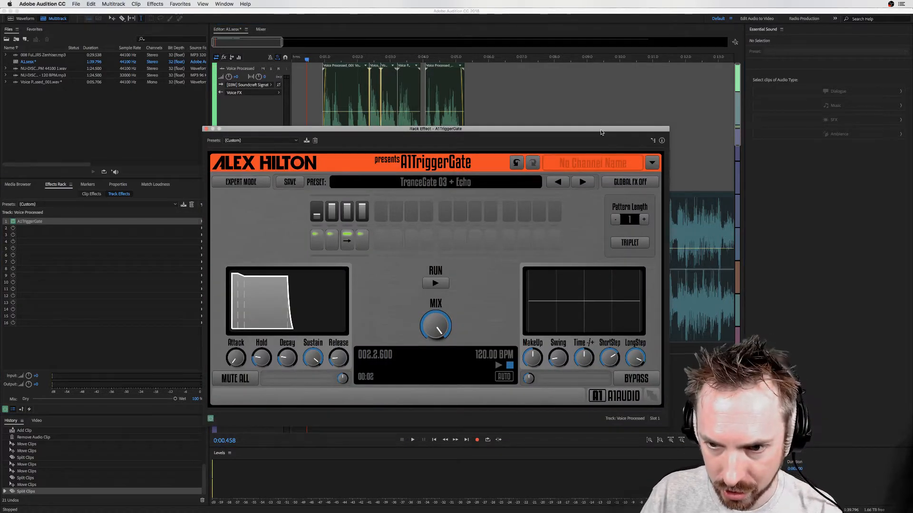
left_click_drag(601, 132, 583, 155)
key("space")
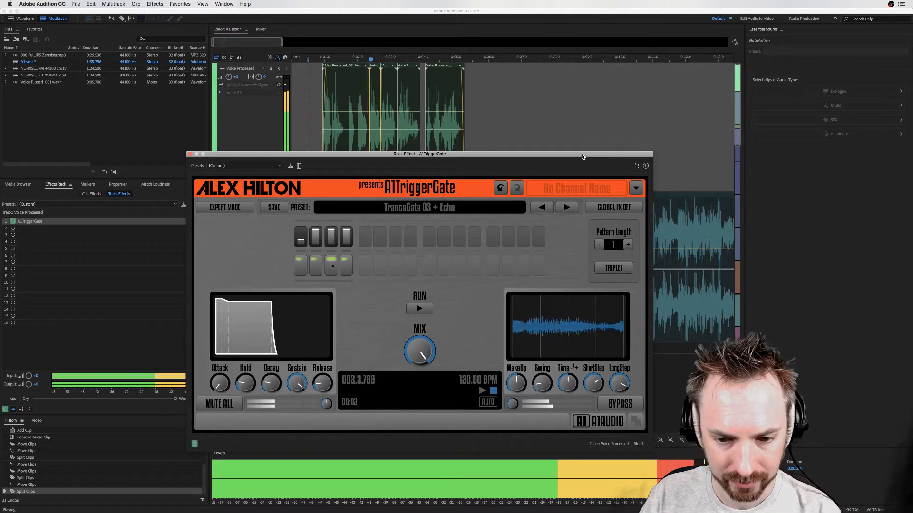
key("space")
- Audition the A1TriggerGate presets TranceGate 02 + Echo, TranceGate 01 + Echo and House Rhythm 02 + Echo, and close the effect window
left_click(540, 208)
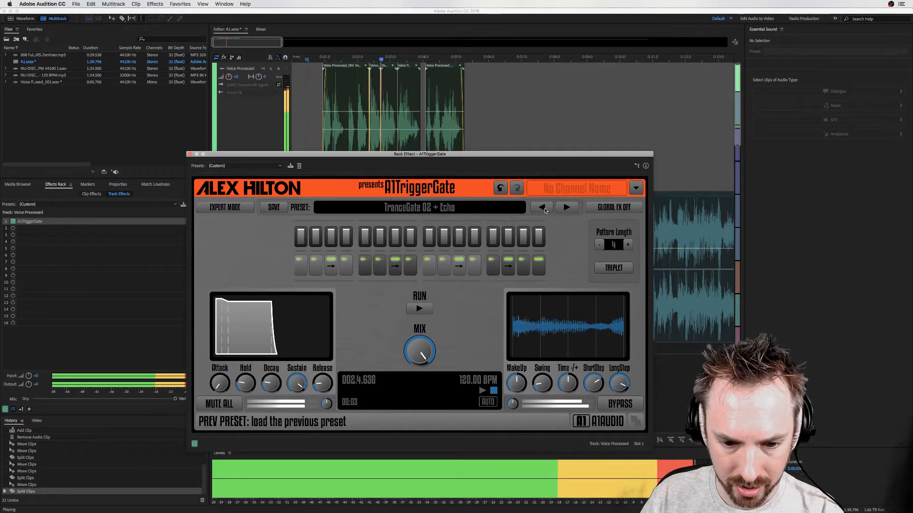
key("space")
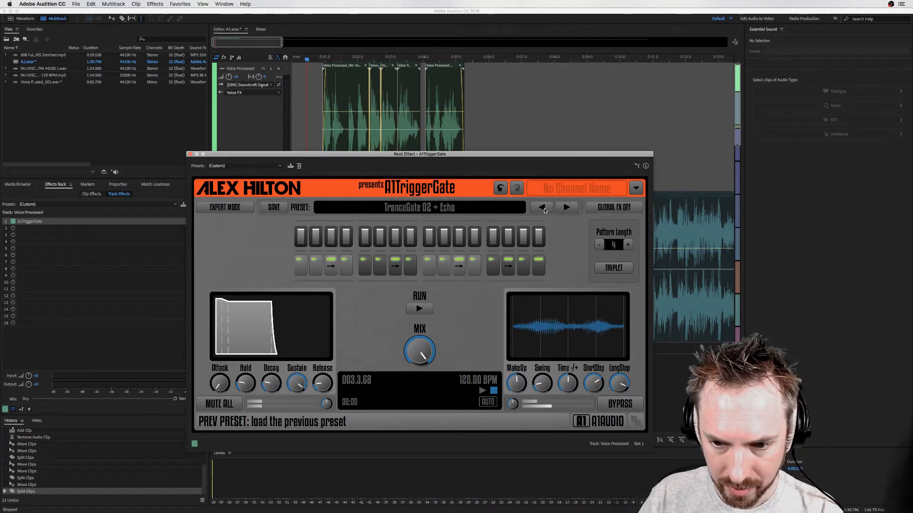
left_click(544, 210)
key("space")
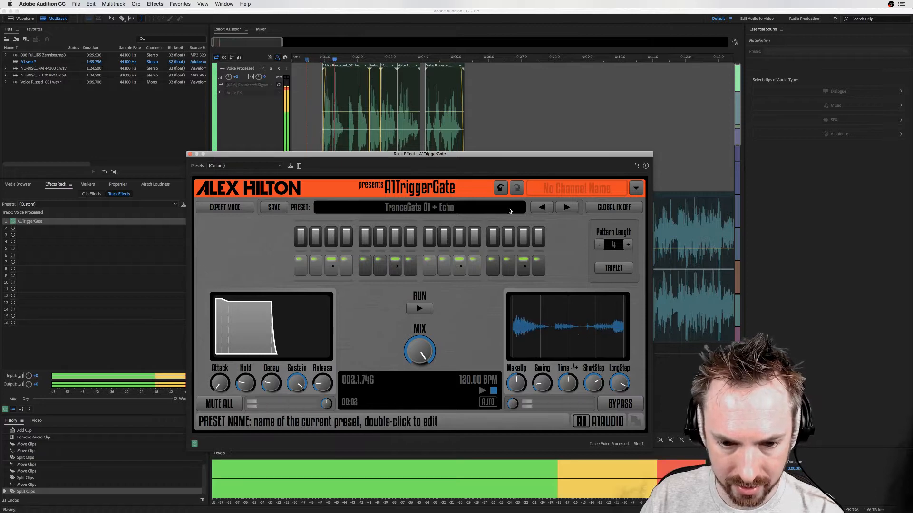
left_click(542, 207)
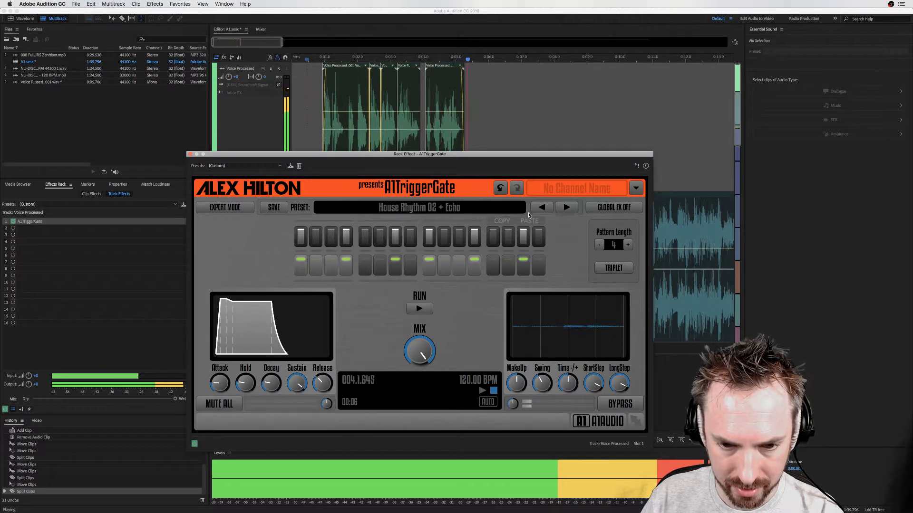
key("space")
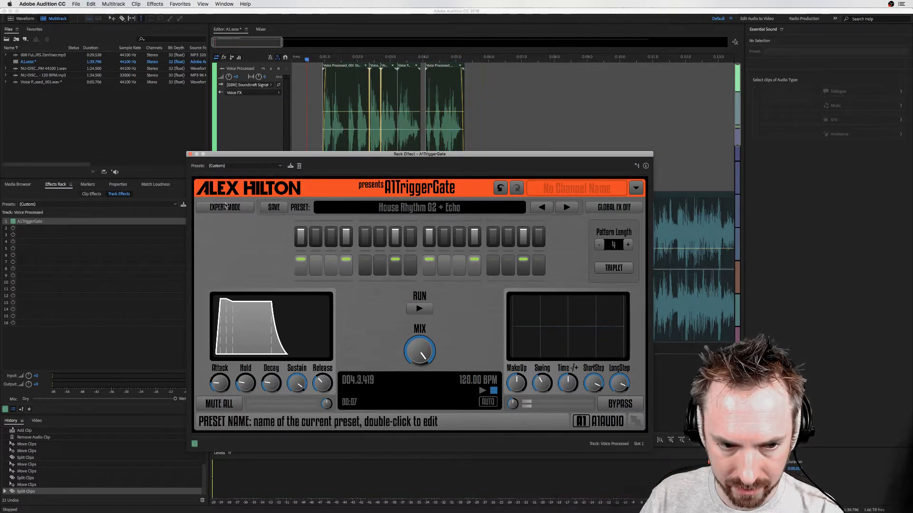
left_click(190, 155)
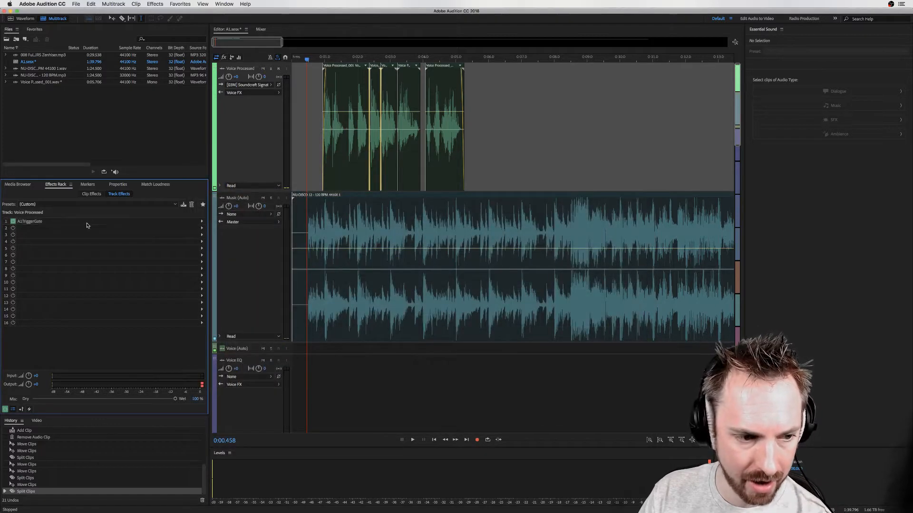
- Remove A1TriggerGate from the Voice Processed track's first effect slot and add a fresh A1AUDIO.de VST instance there
left_click(87, 224)
key("Delete")
left_click(202, 222)
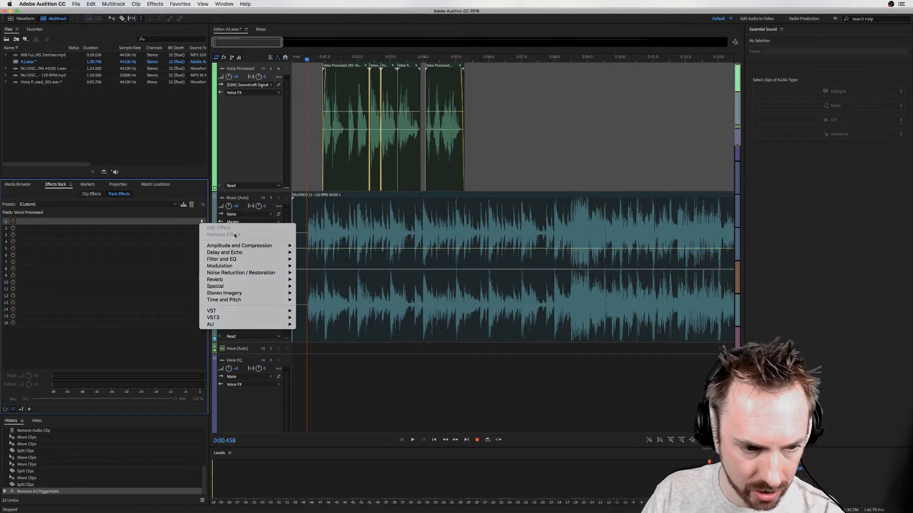
mouse_move(275, 314)
mouse_move(319, 316)
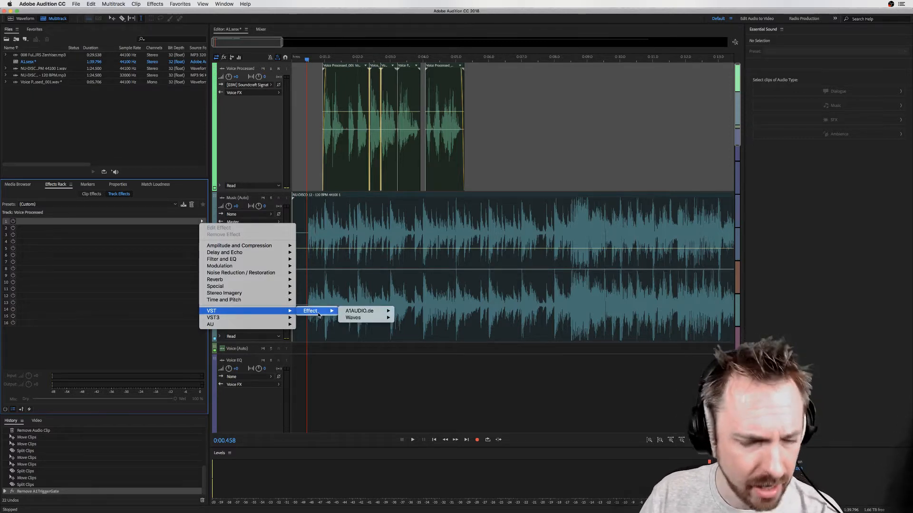
mouse_move(360, 312)
left_click(420, 312)
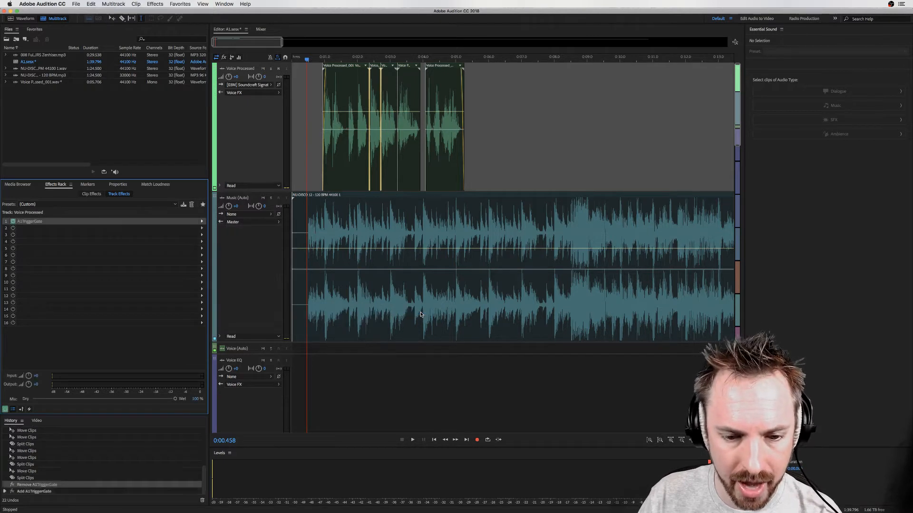
- Play the session with A1TriggerGate's Default preset and move the effect window clear of the voice clips
key("space")
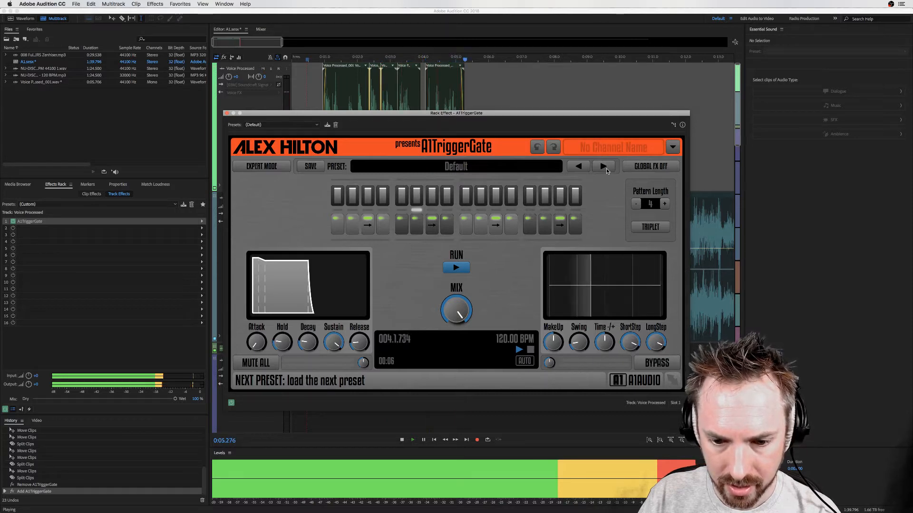
key("space")
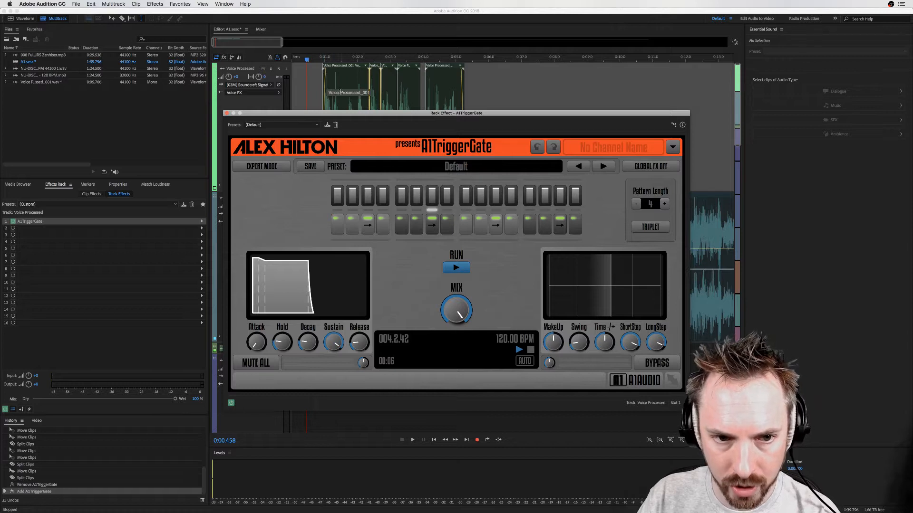
left_click_drag(339, 115, 324, 158)
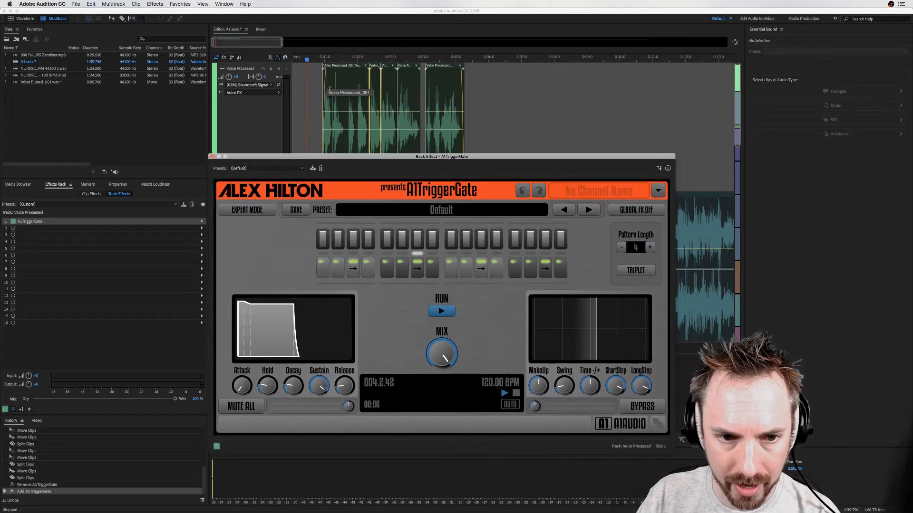
left_click(330, 89)
left_click(329, 114)
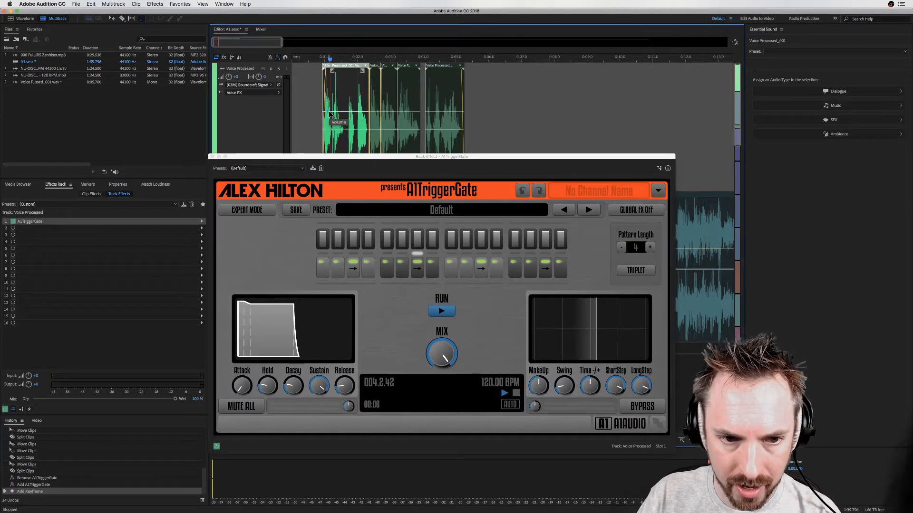
left_click_drag(329, 113, 333, 114)
left_click(332, 119)
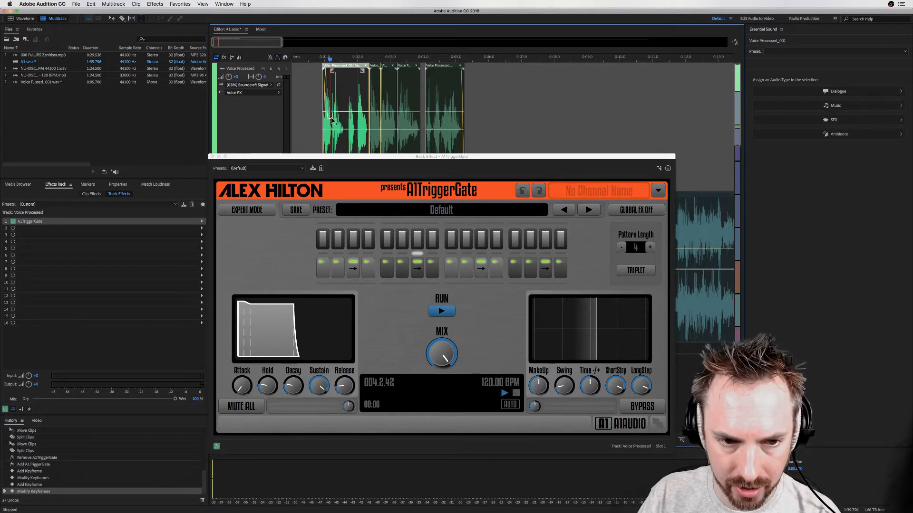
key("super+z")
key("super+z")
key("super+z")
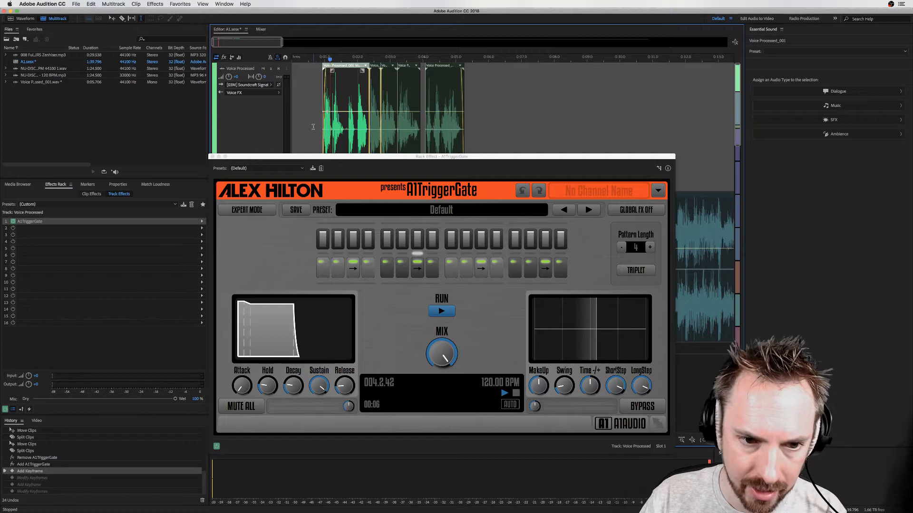
key("super+z")
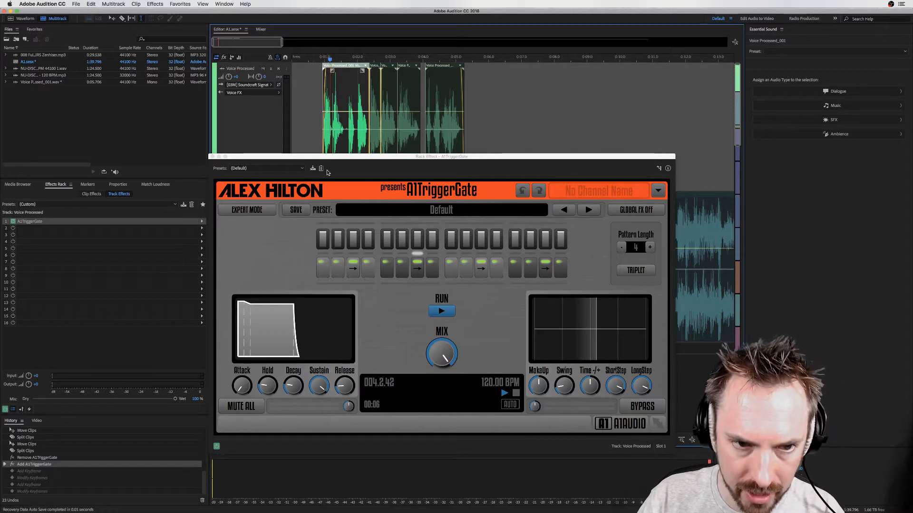
- Change the timeline's time display format to Bars and Beats
right_click(326, 59)
mouse_move(362, 64)
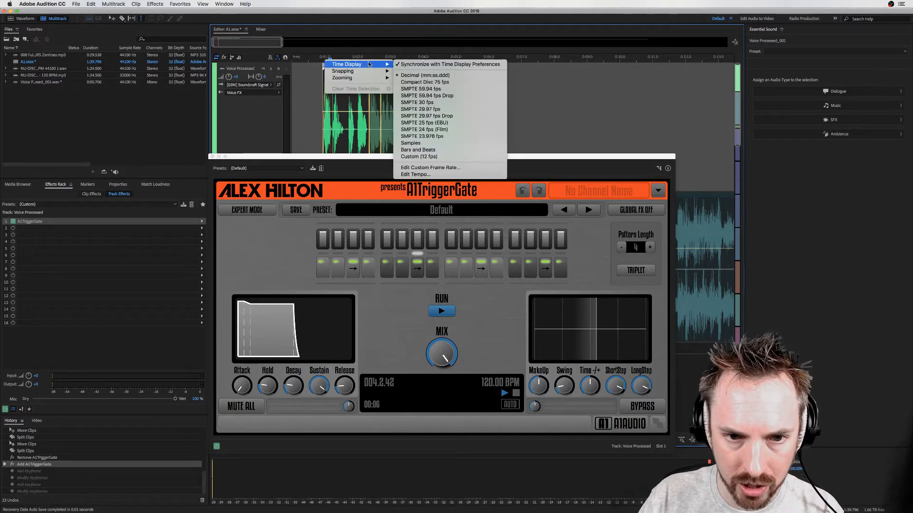
left_click(404, 150)
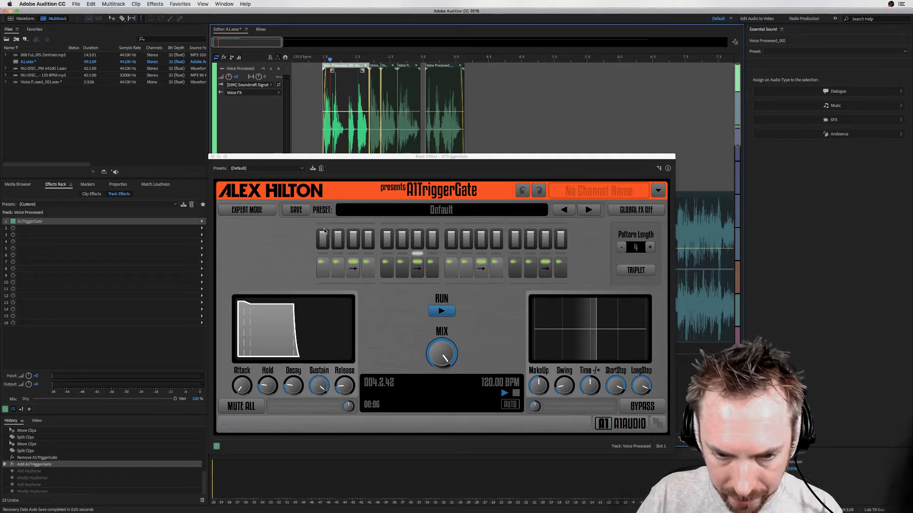
- Load the House Rhythm 01 + Echo preset in A1TriggerGate and play the session from just before the first voice clip
left_click(588, 211)
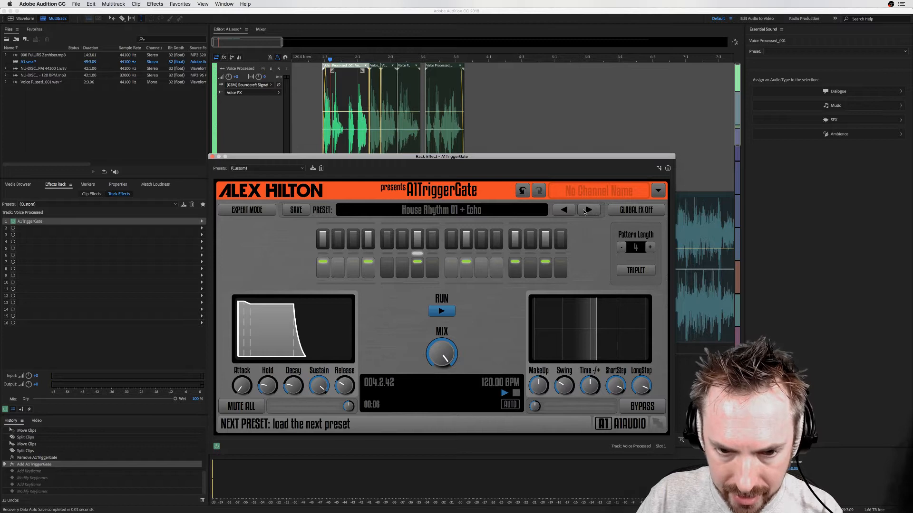
left_click(308, 126)
key("space")
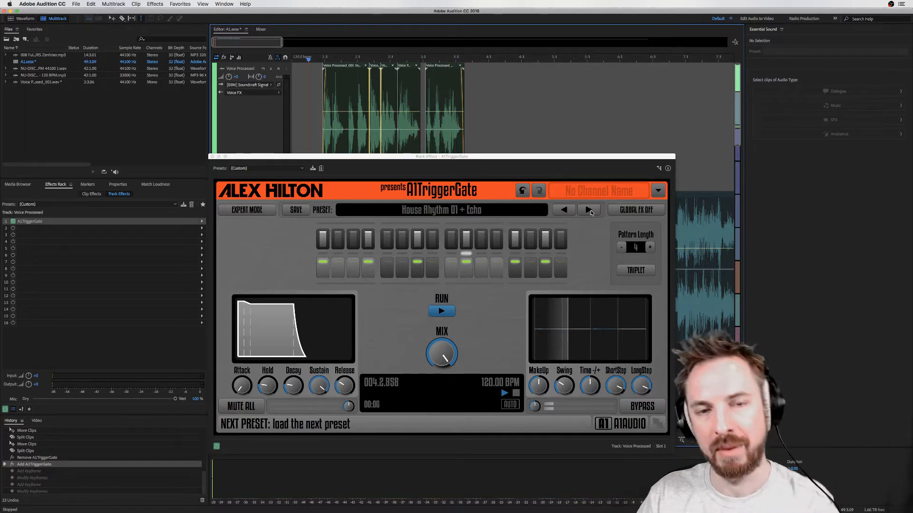
- Advance A1TriggerGate through its presets to TranceGate 03 + Echo and play the voice section with it
left_click(589, 210)
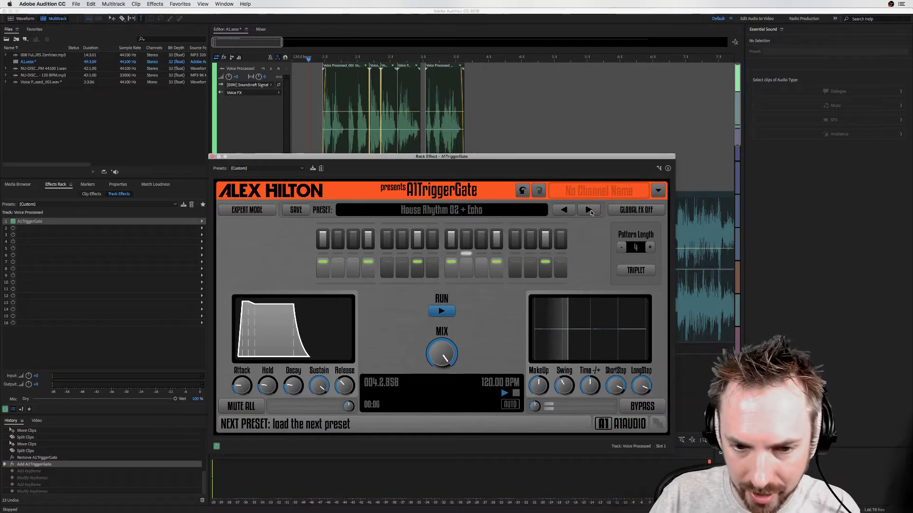
left_click(590, 211)
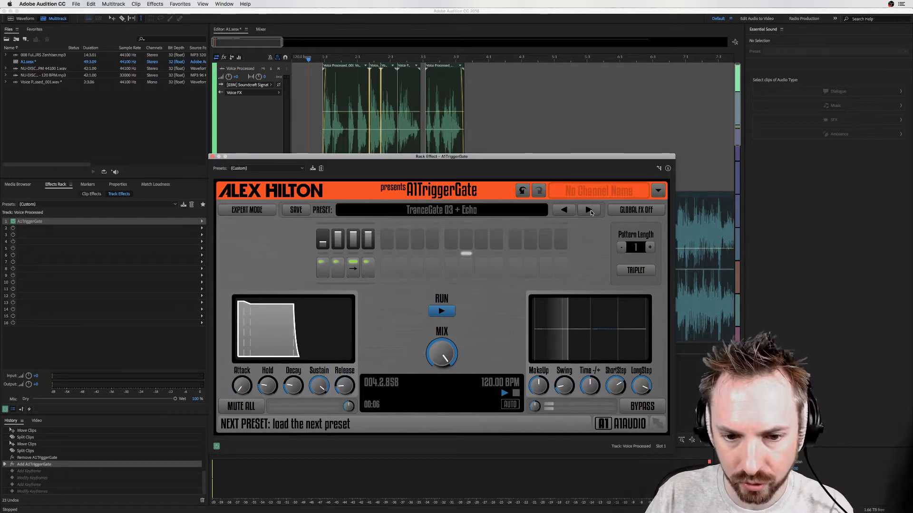
key("space")
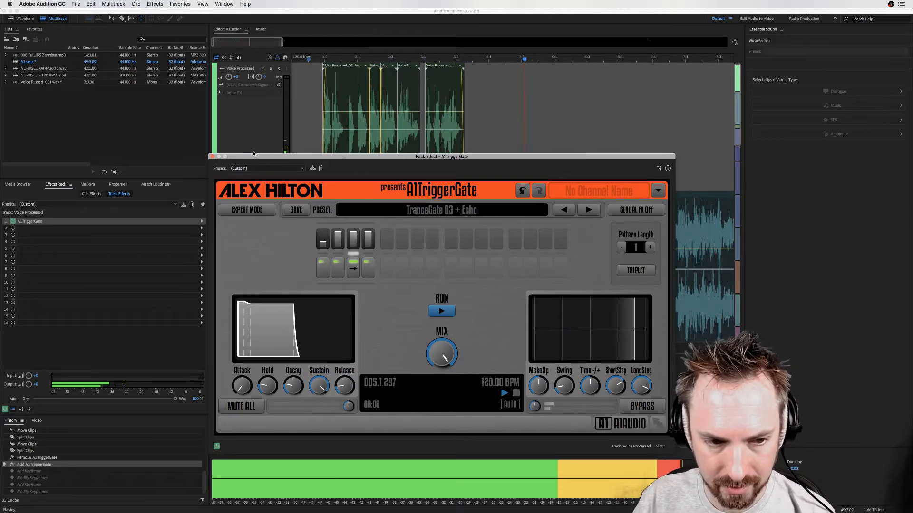
key("space")
- Close the A1TriggerGate window, fit the whole session in view and play around the music's end to listen for leftover echo
left_click(212, 157)
key("backslash")
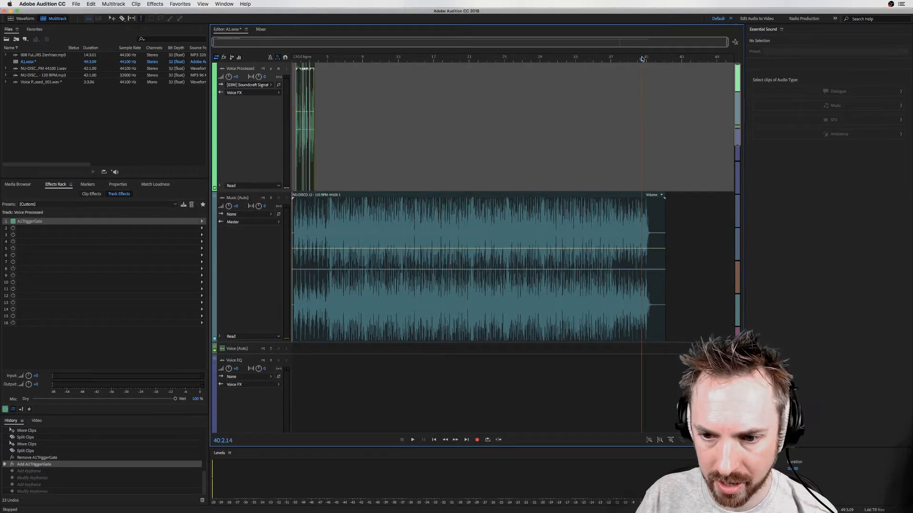
key("space")
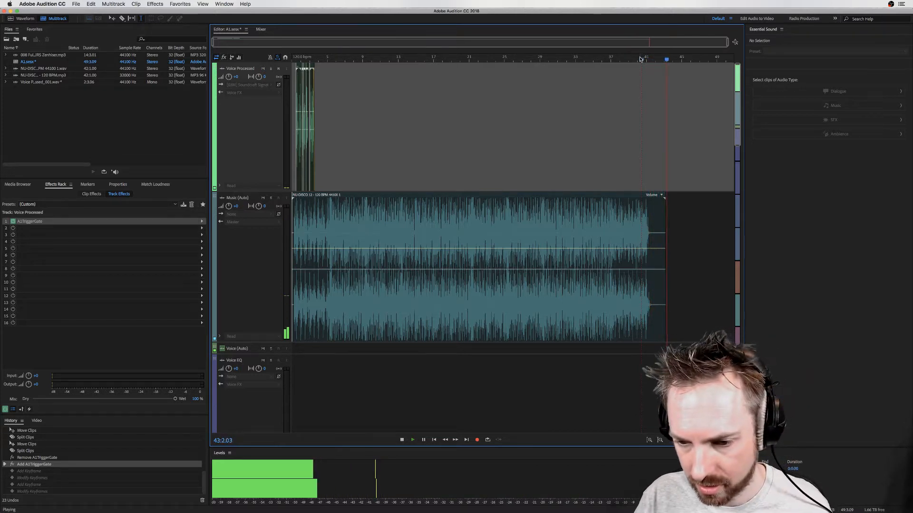
key("space")
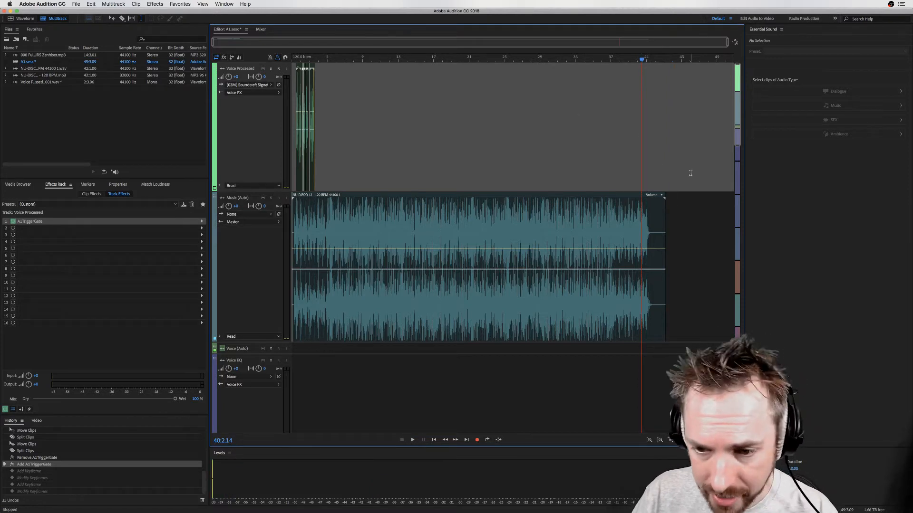
left_click(650, 228)
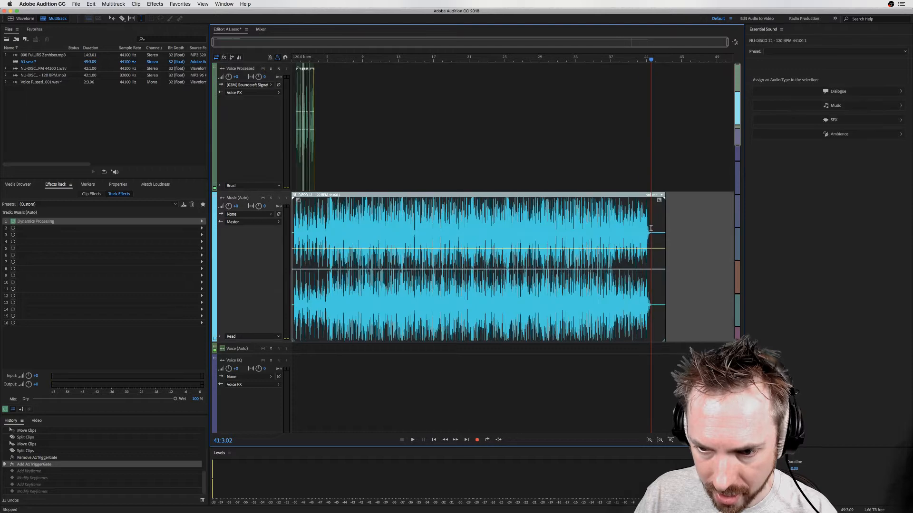
left_click(575, 144)
key("space")
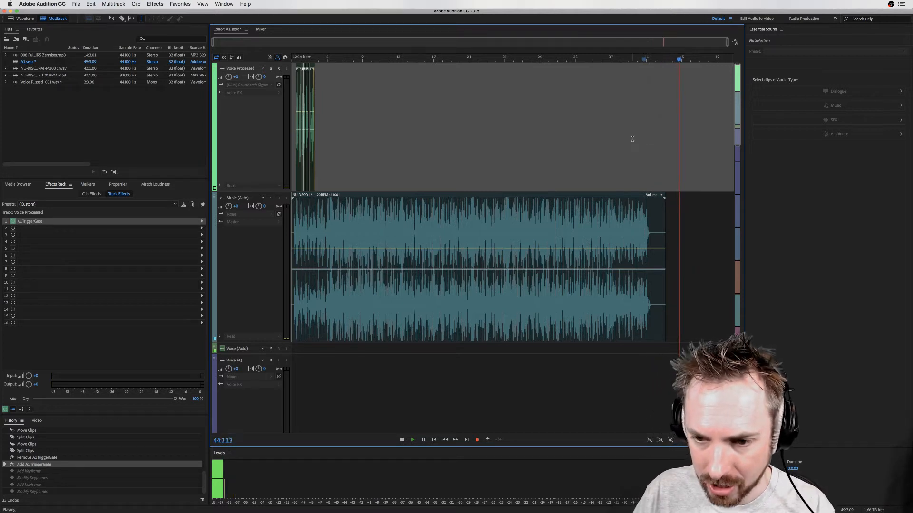
key("space")
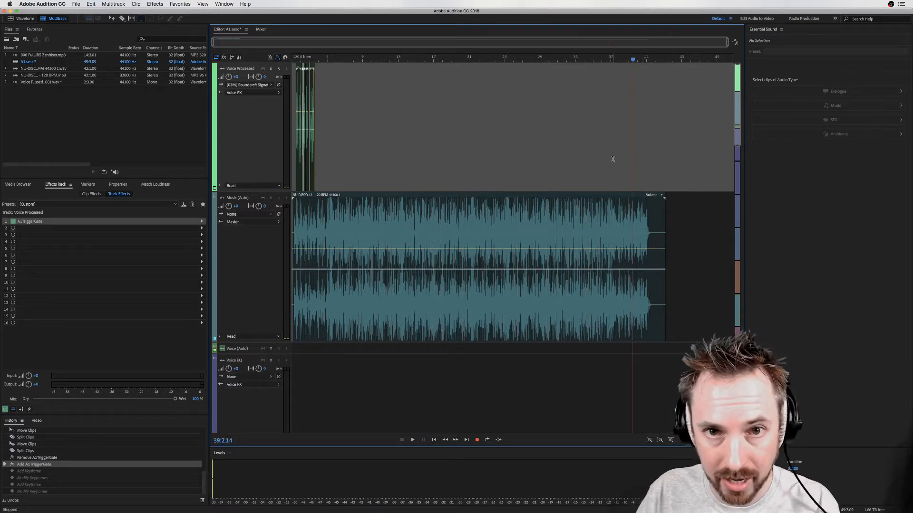
- Show the Voice Processed track's Volume envelope, drop it to silence just after bar 5 with two keyframes, and play from 40:1.09
left_click(639, 157)
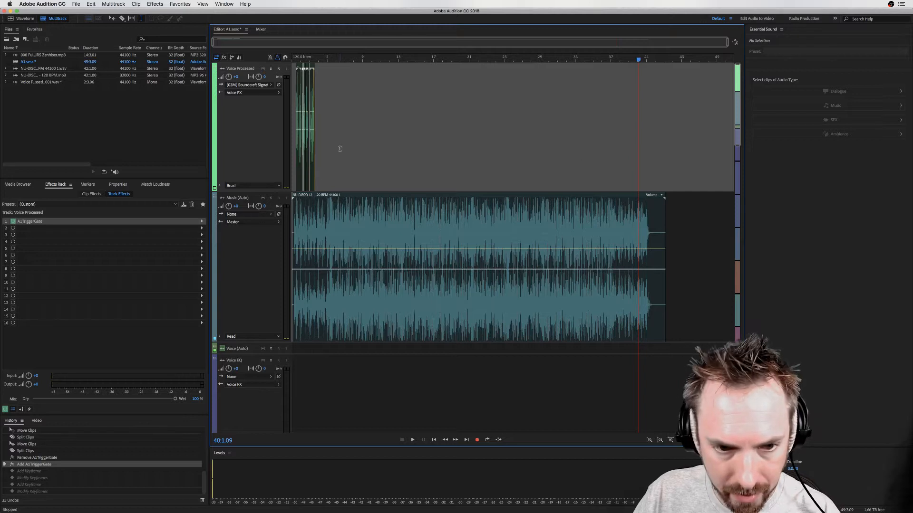
left_click(219, 186)
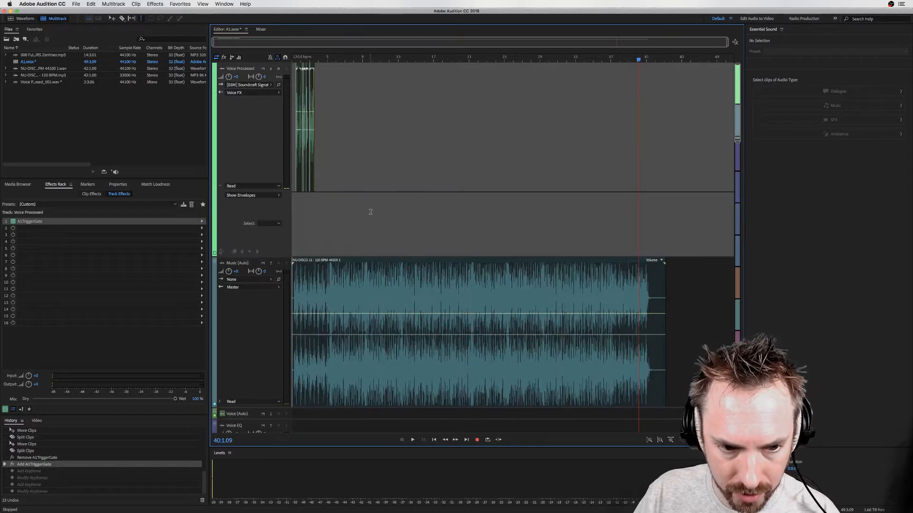
left_click(277, 195)
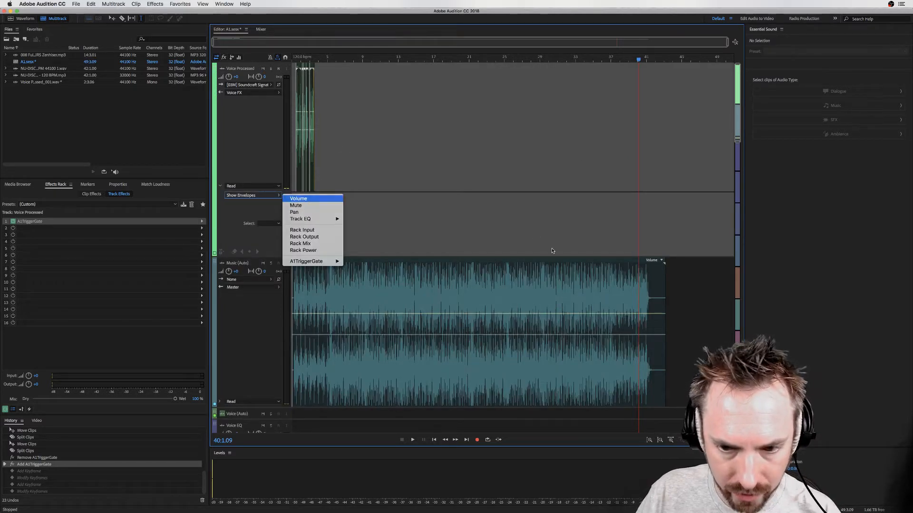
left_click(307, 198)
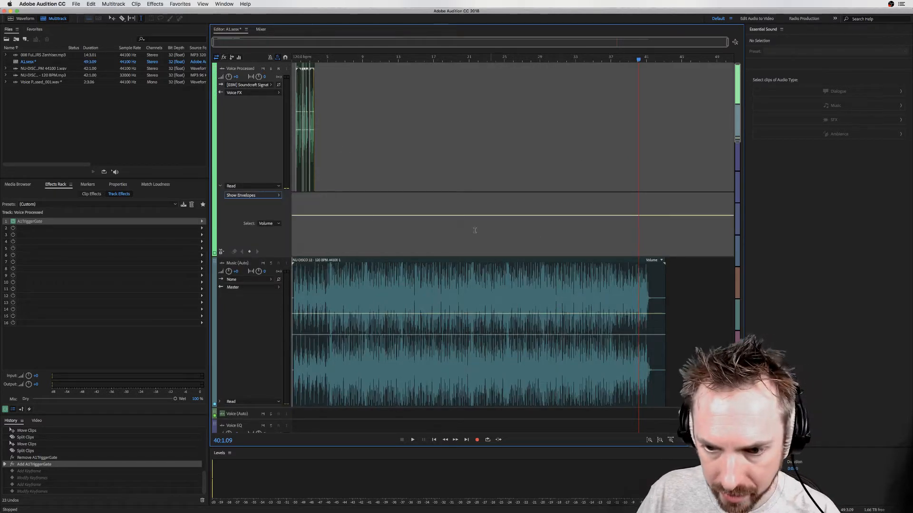
left_click(325, 216)
left_click_drag(331, 216, 335, 264)
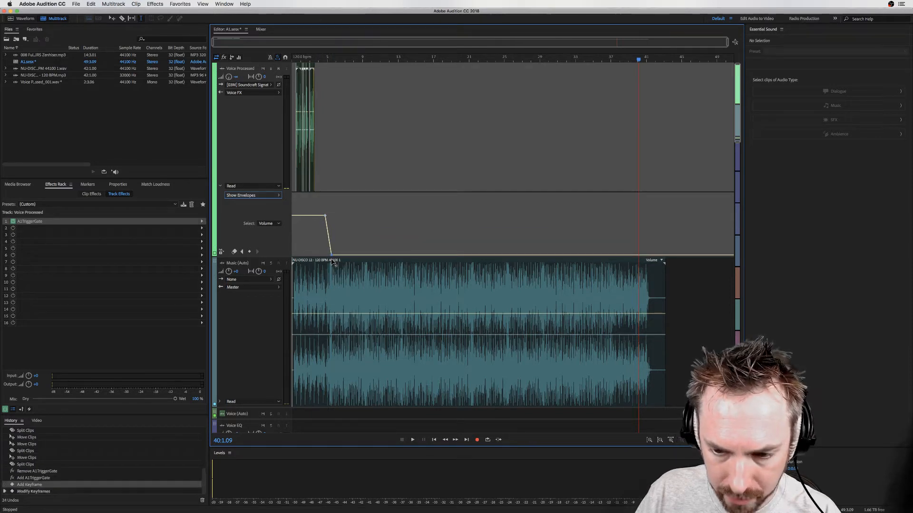
key("space")
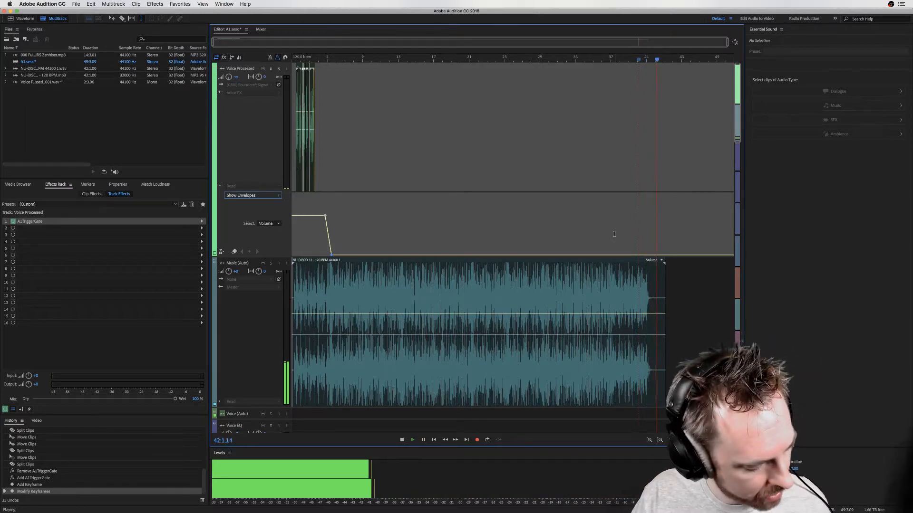
key("space")
- Add a curved fade-out to the end of the music clip and play across it
left_click(655, 278)
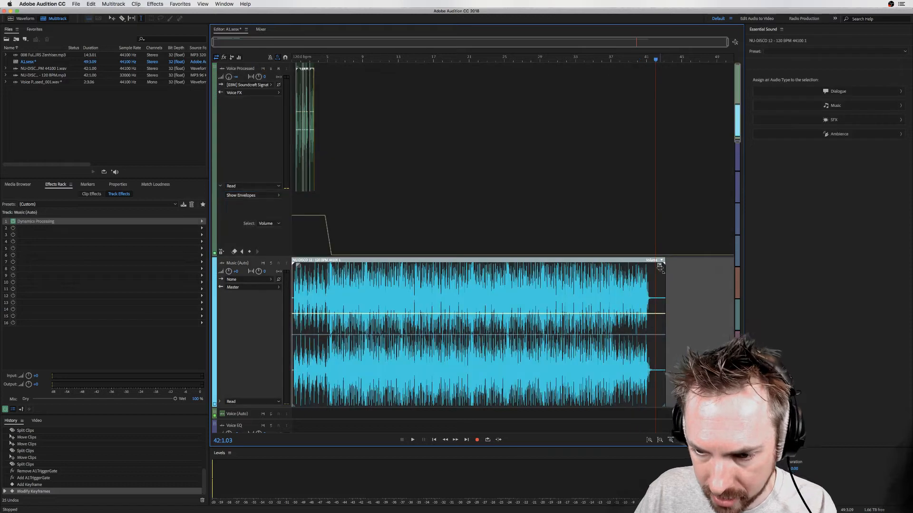
left_click_drag(663, 265, 637, 304)
left_click(633, 302)
key("space")
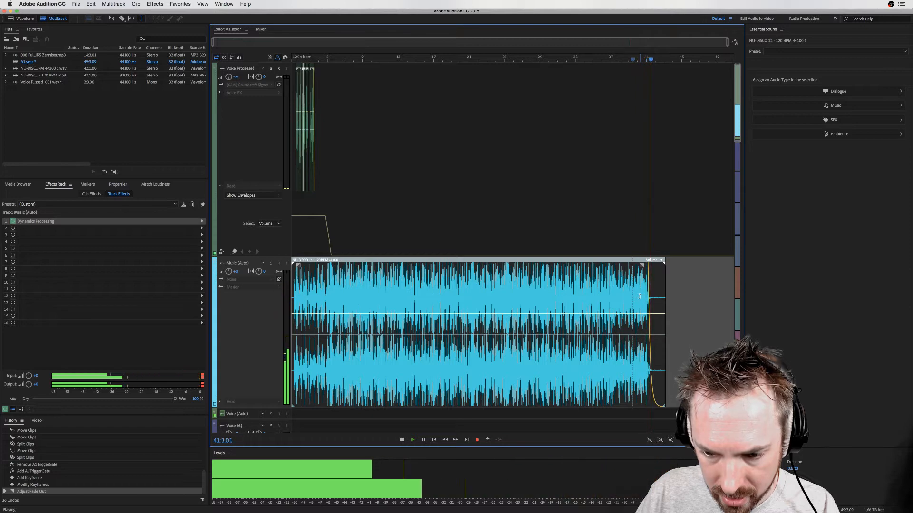
key("space")
- Open the music clip in the Waveform editor, play its silent tail, and return to the multitrack session
double_click(640, 296)
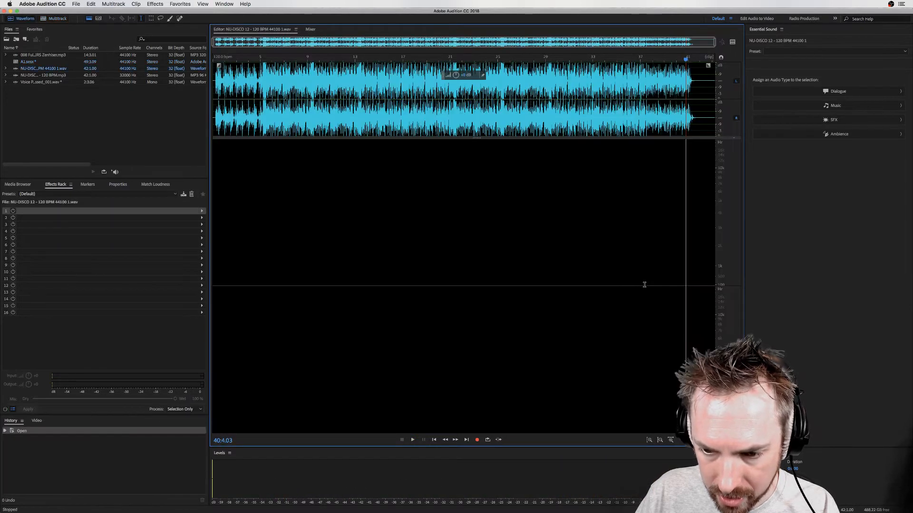
left_click(697, 98)
key("space")
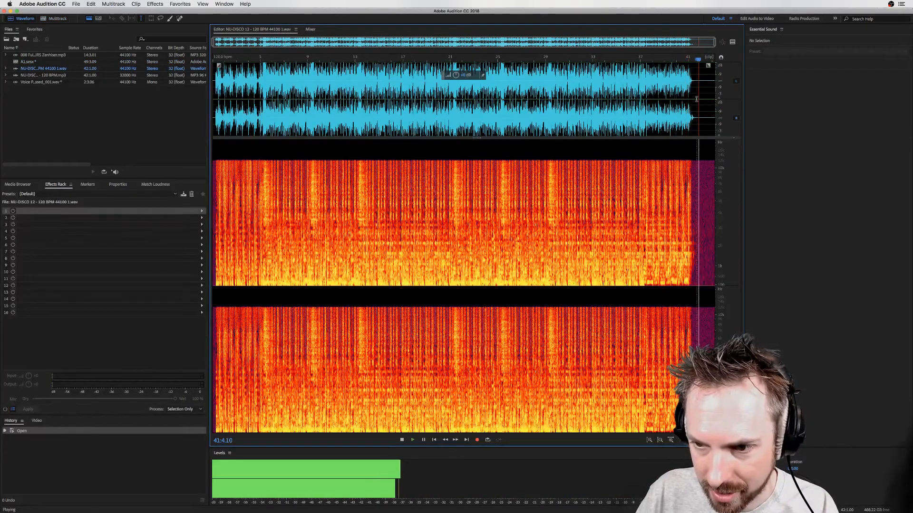
key("space")
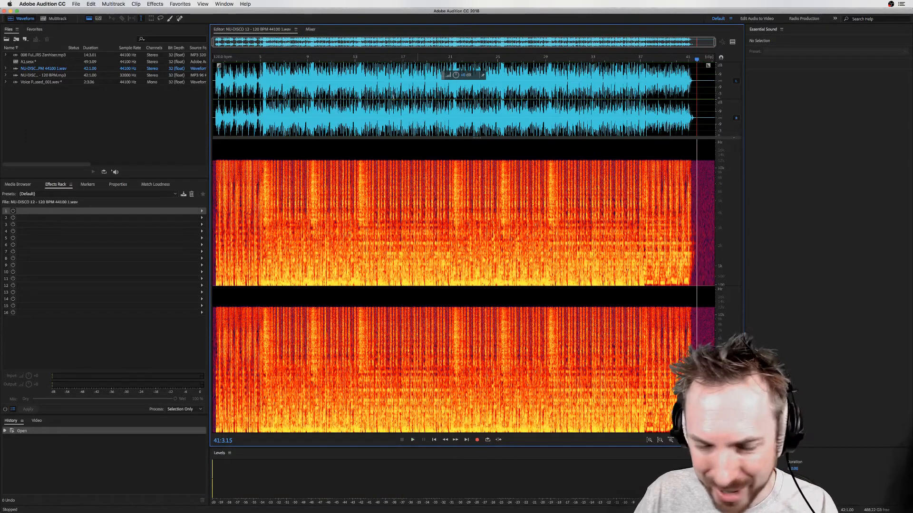
left_click(47, 19)
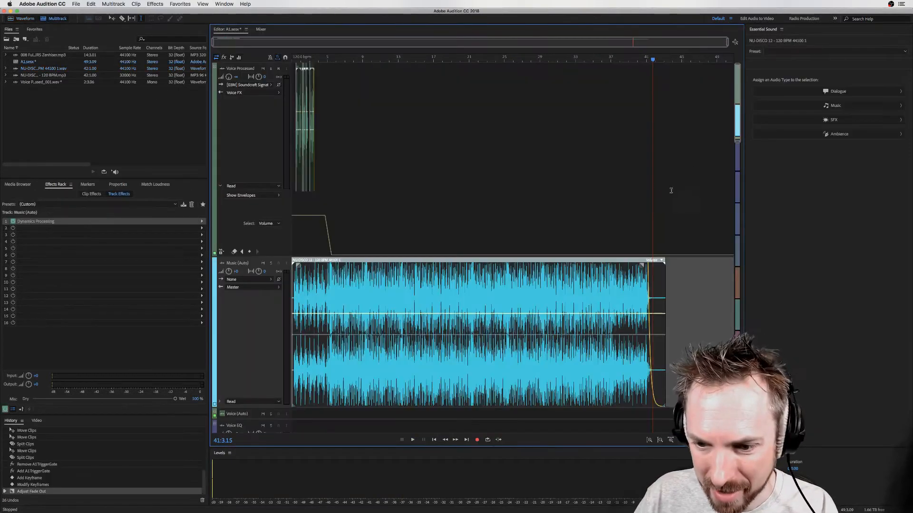
- Select the Voice Processed track and play the session past the end of the music clip
left_click(656, 186)
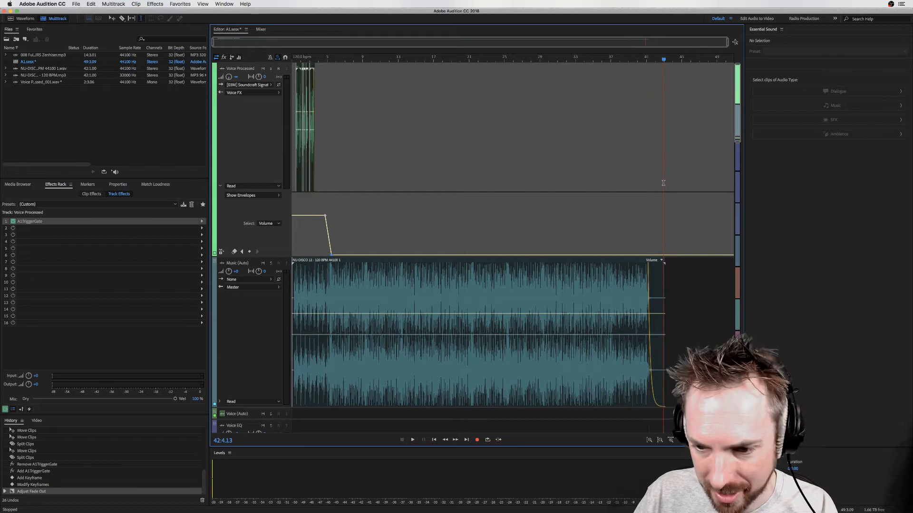
double_click(663, 183)
left_click(664, 178)
key("space")
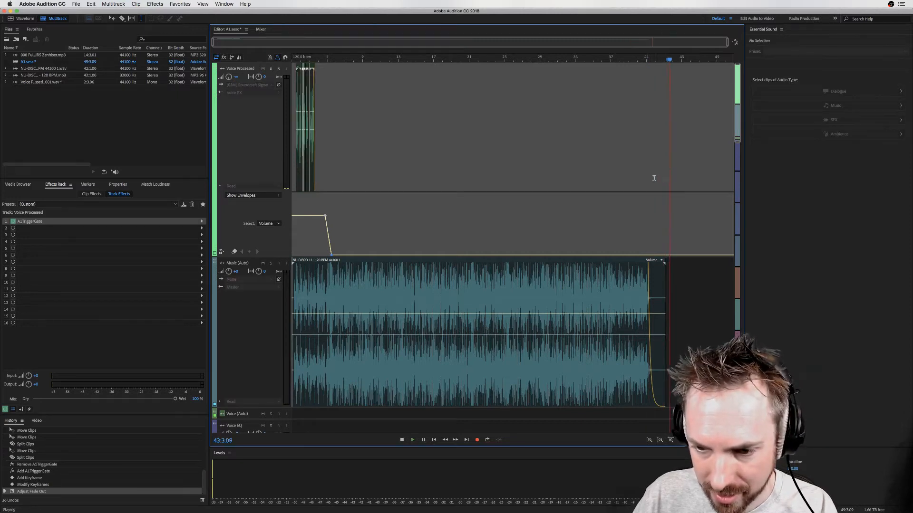
key("space")
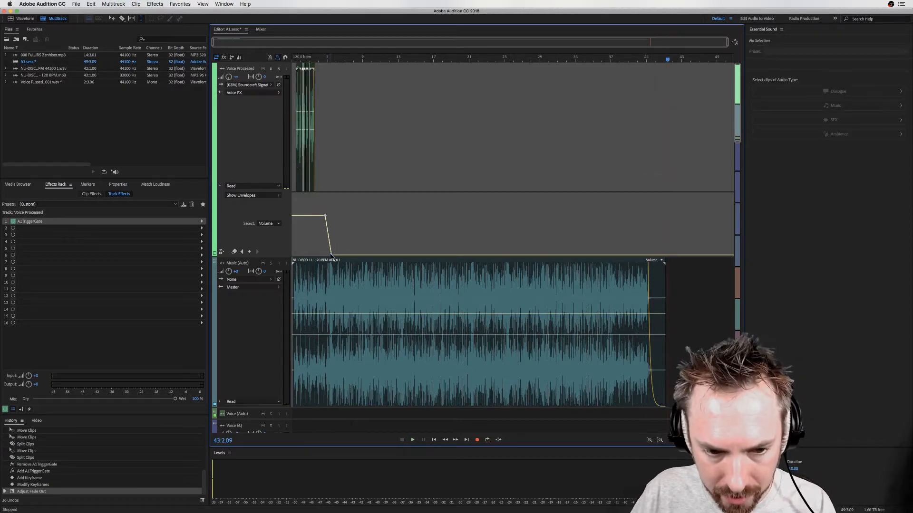
- Raise the second volume keyframe on the Voice Processed track back to full level and play the empty end of the session
left_click_drag(331, 255, 336, 215)
key("space")
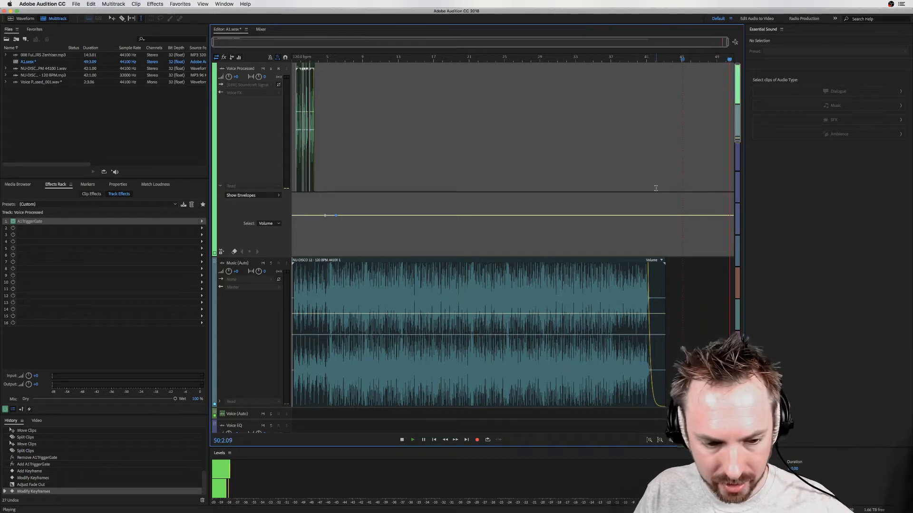
key("space")
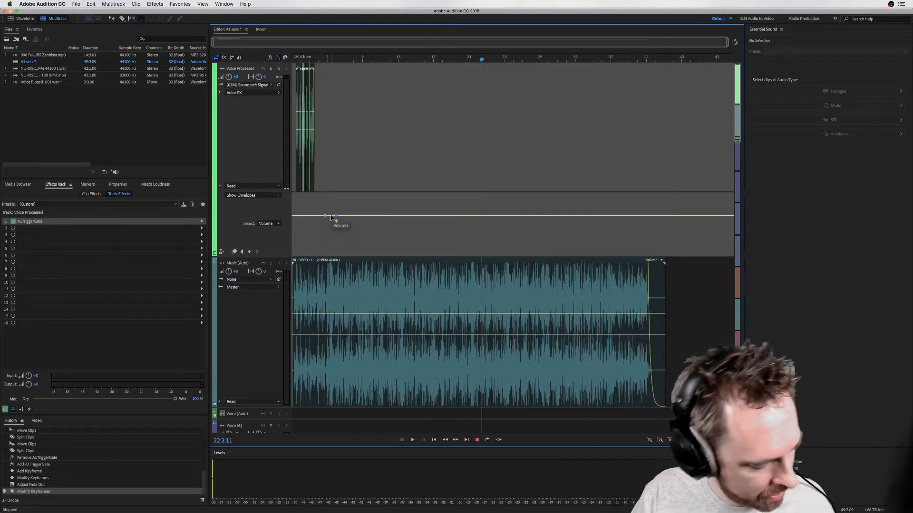
- Lower the second Voice Processed volume keyframe to silence at about bar 7 and play the end of the session
left_click_drag(334, 217, 348, 255)
key("space")
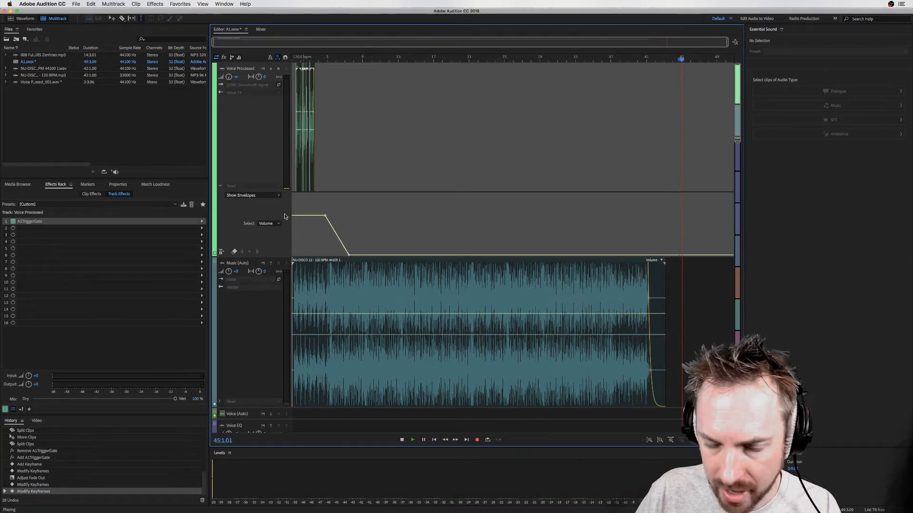
key("space")
- Load the Groove Rhythm 01 + Echo preset in A1TriggerGate and play the session from its start, zoomed in on the voice clips
left_click(292, 57)
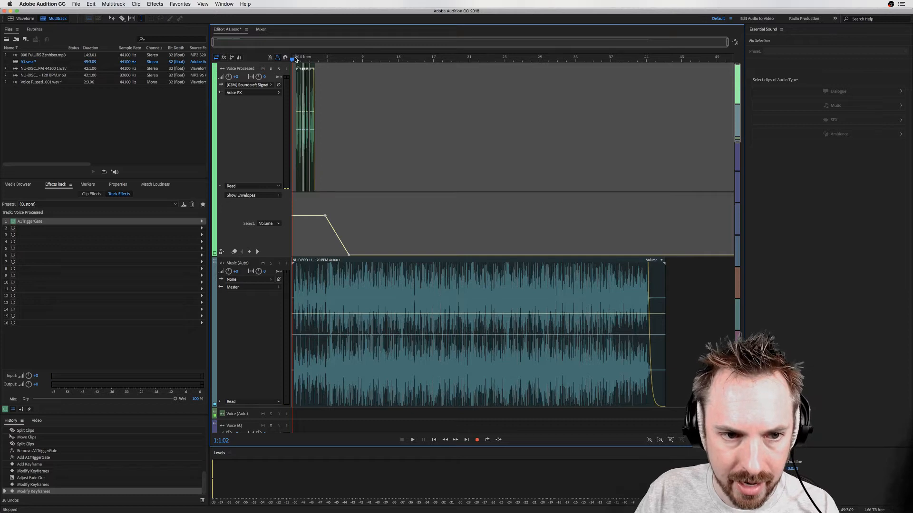
scroll(295, 59, "up", 5)
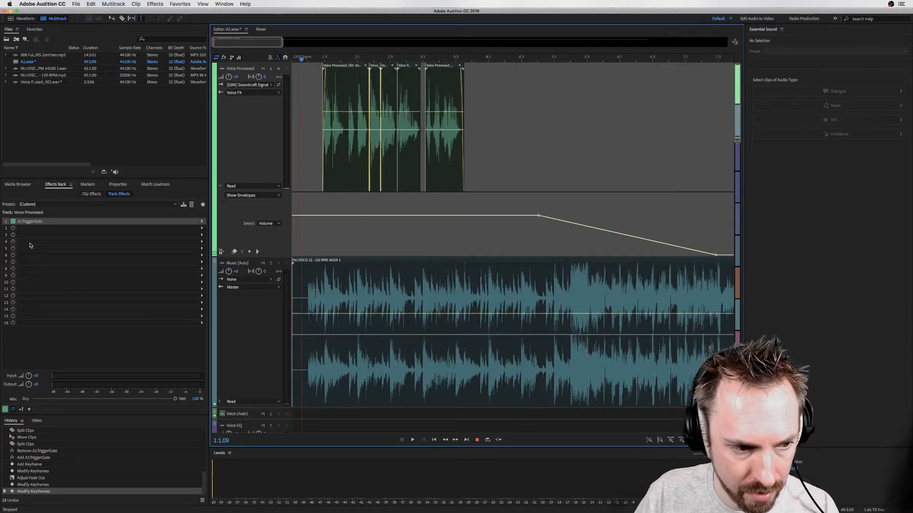
double_click(27, 221)
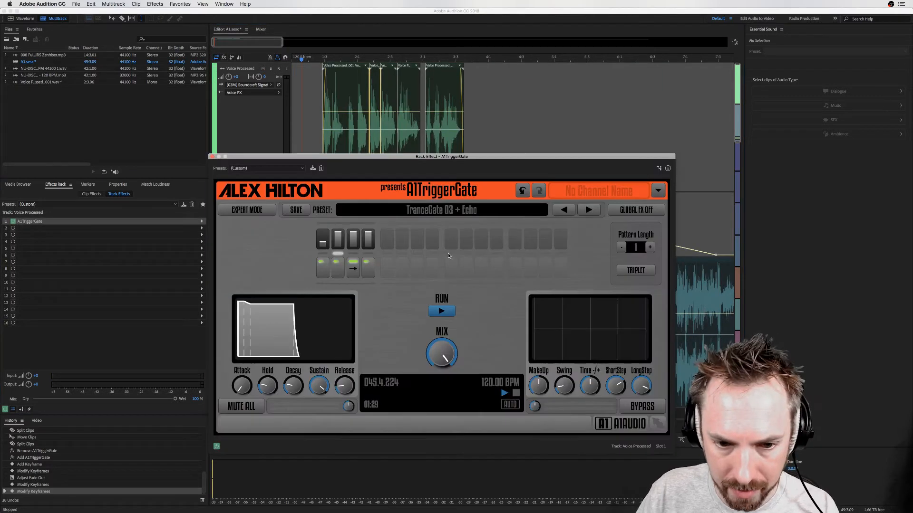
left_click(588, 211)
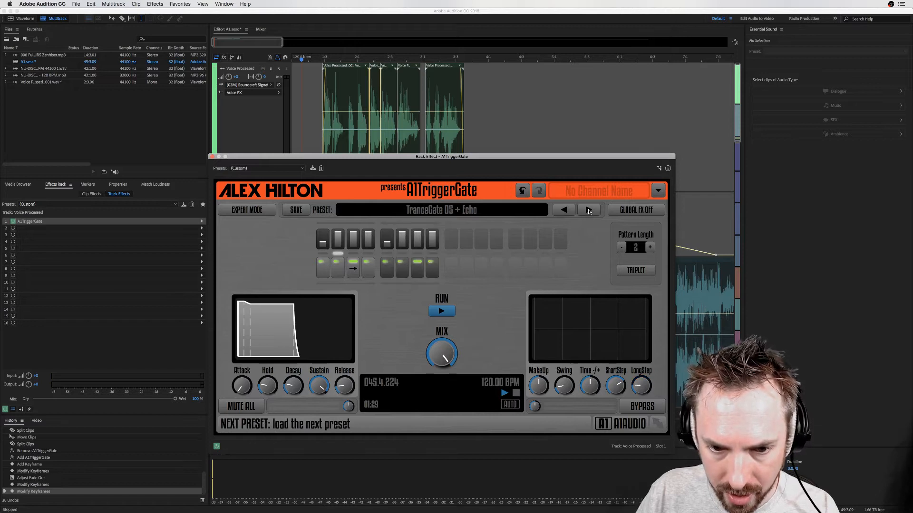
left_click(588, 211)
key("space")
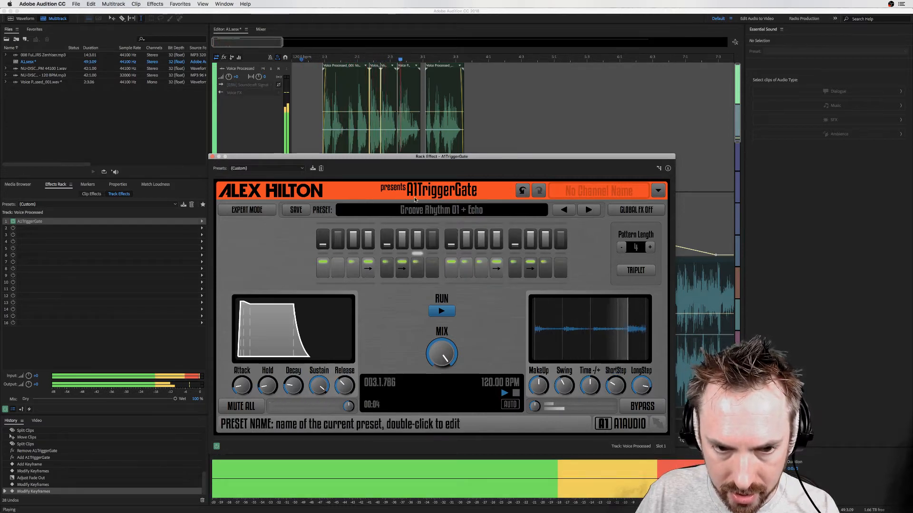
key("space")
- Close the effect window and delete the first and last clips on the Voice Processed track
left_click(212, 156)
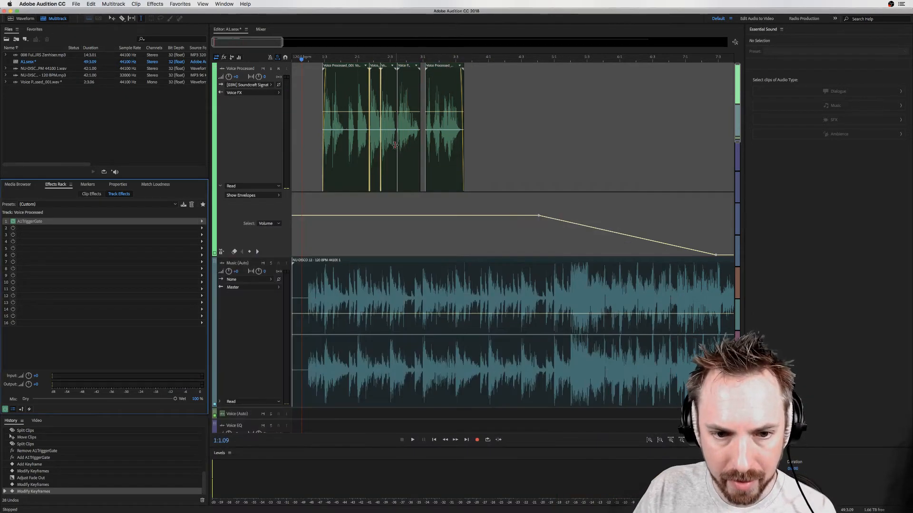
left_click(362, 139)
key("Delete")
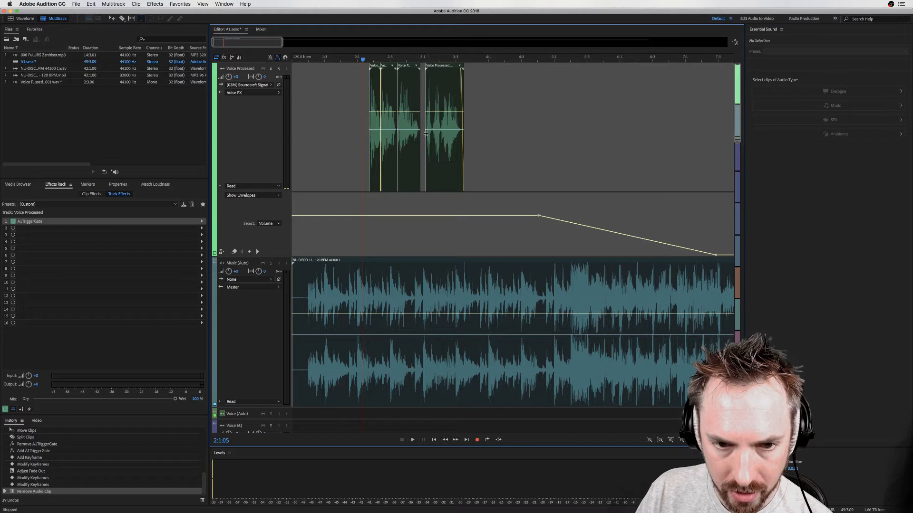
left_click(446, 131)
key("Delete")
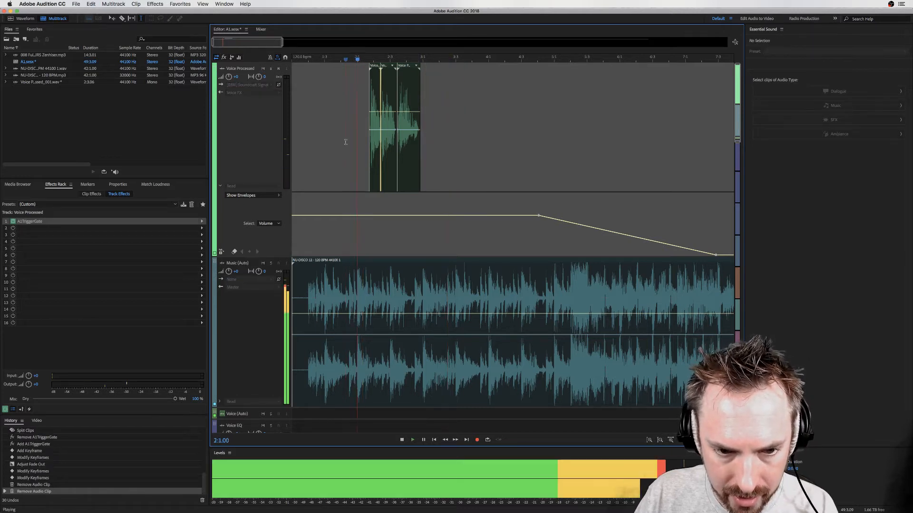
- Play the remaining Voice Processed clips from about beat 1:3
key("space")
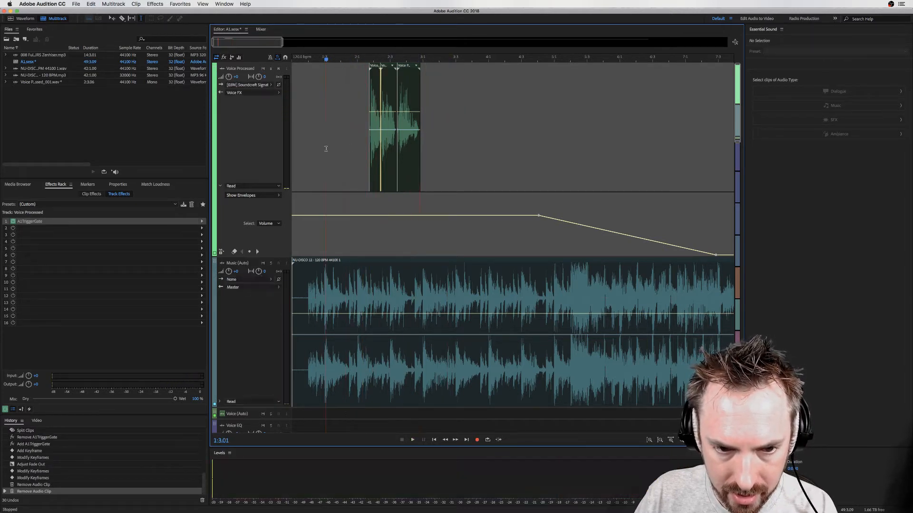
key("space")
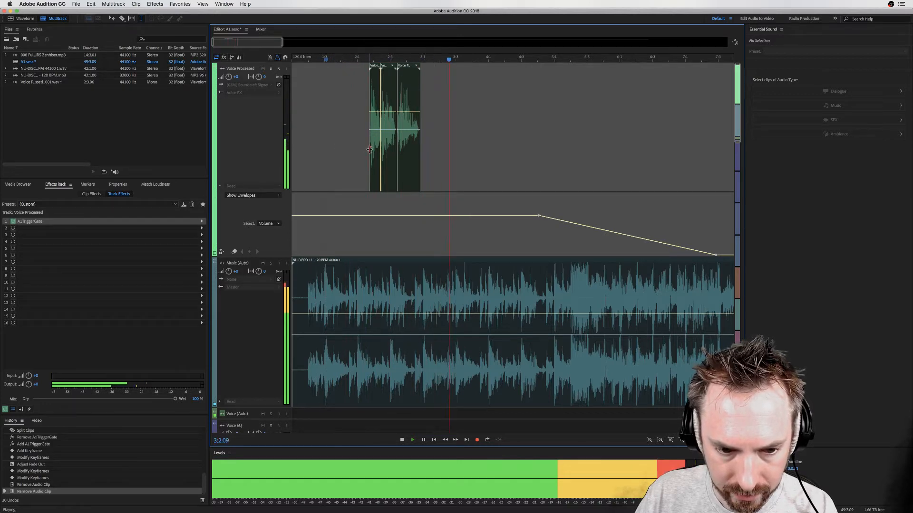
key("space")
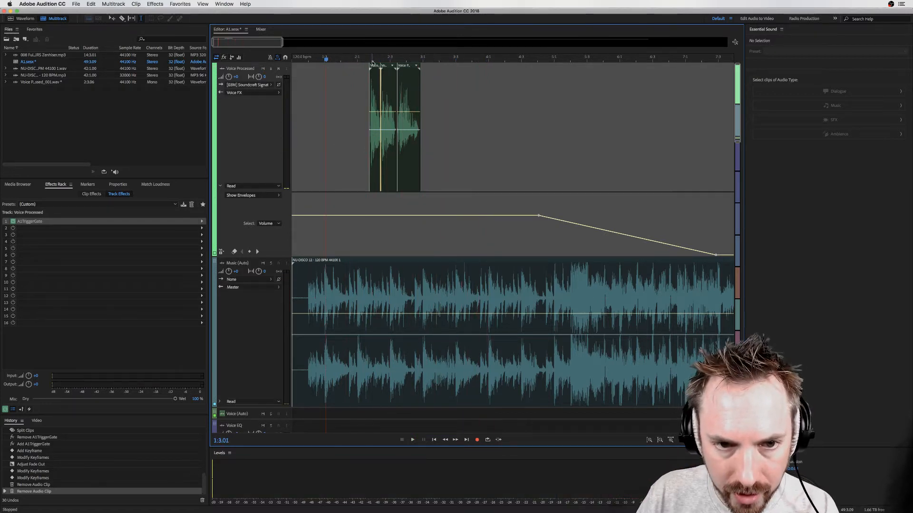
- Select all three Voice Processed clips and move them earlier so they start just before bar 2
scroll(372, 63, "up", 5)
scroll(373, 63, "left", 8)
scroll(460, 68, "right", 1)
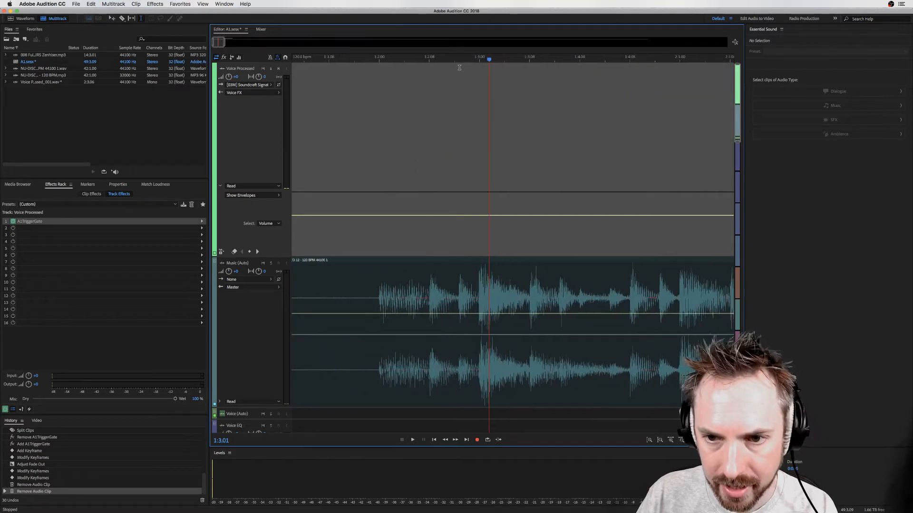
scroll(459, 67, "right", 10)
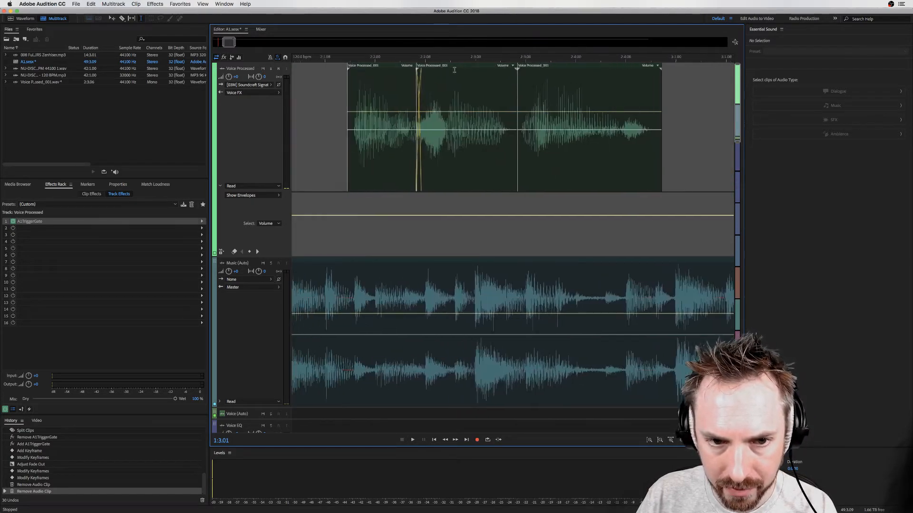
scroll(454, 70, "left", 1)
left_click_drag(385, 95, 631, 97)
left_click_drag(388, 90, 325, 88)
scroll(324, 88, "left", 3)
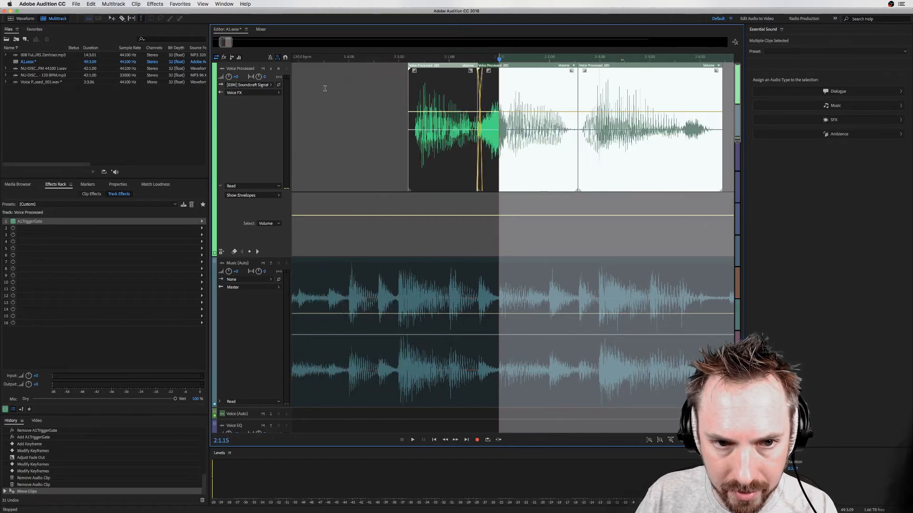
left_click_drag(436, 90, 415, 90)
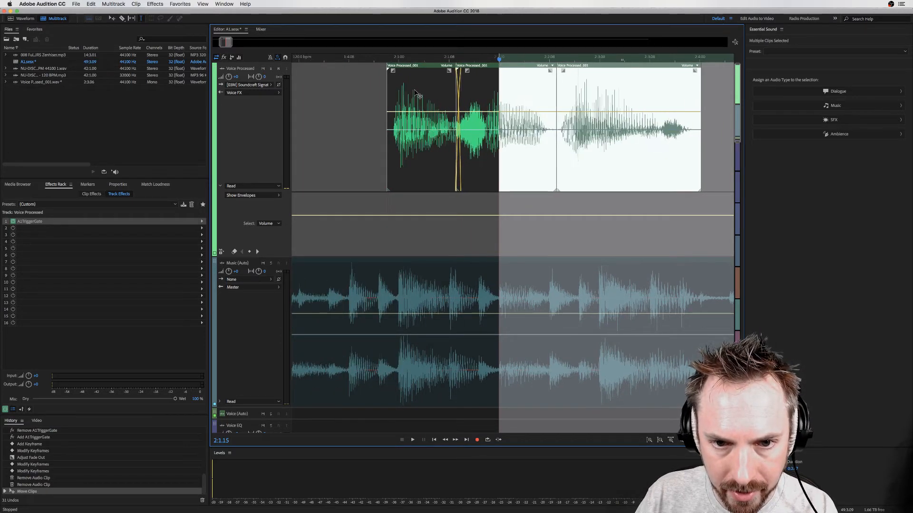
left_click(355, 88)
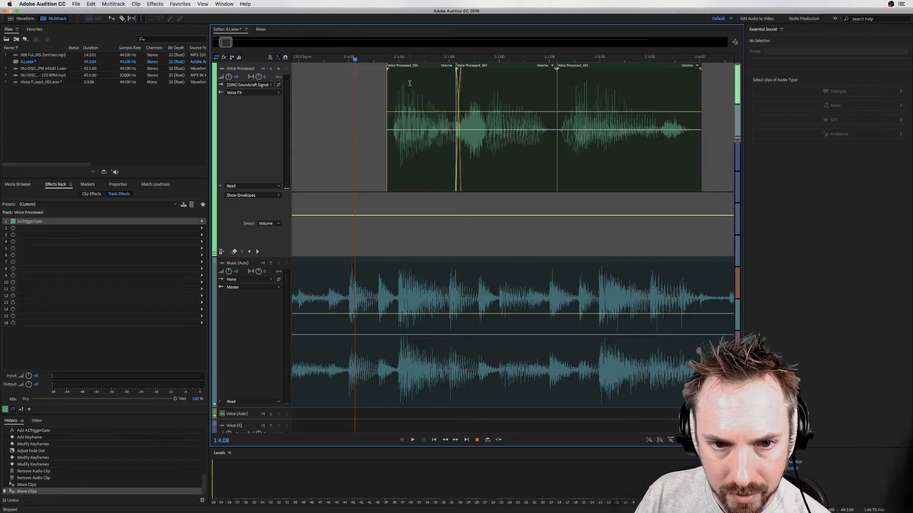
- Cut six evenly spaced gaps out of the first two Voice Processed clips, following the beat grid from 2:1.02
scroll(416, 61, "up", 4)
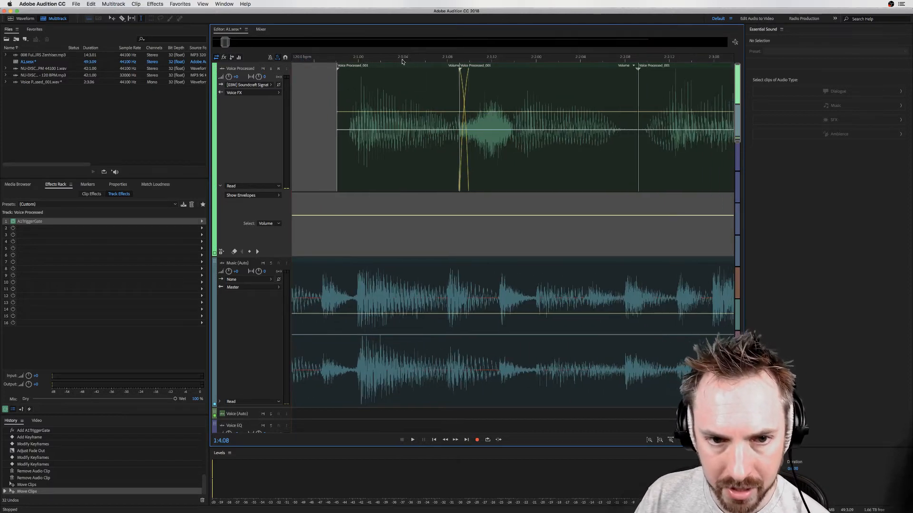
left_click_drag(380, 73, 625, 75)
key("Delete")
key("Delete")
key("Delete")
key("Delete")
key("Delete")
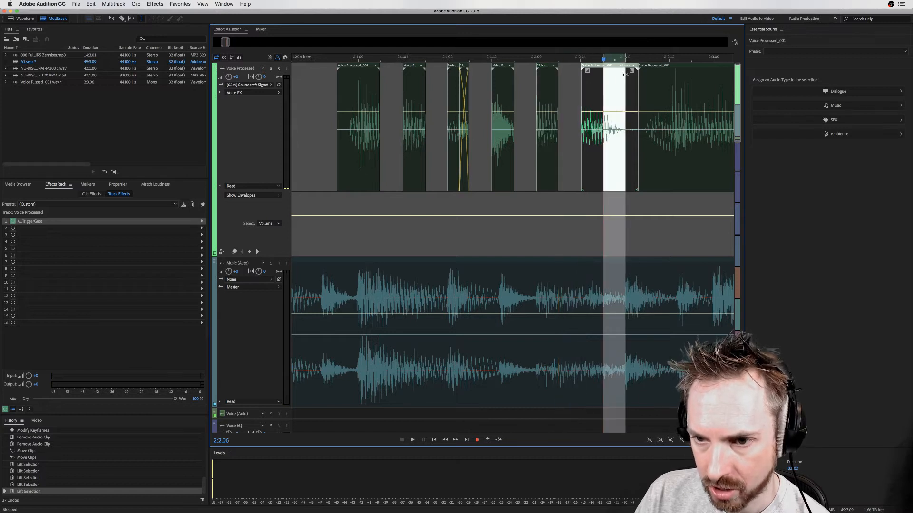
key("Delete")
- Continue the evenly spaced cuts through the last Voice Processed clip, removing five more short sections
scroll(578, 84, "right", 5)
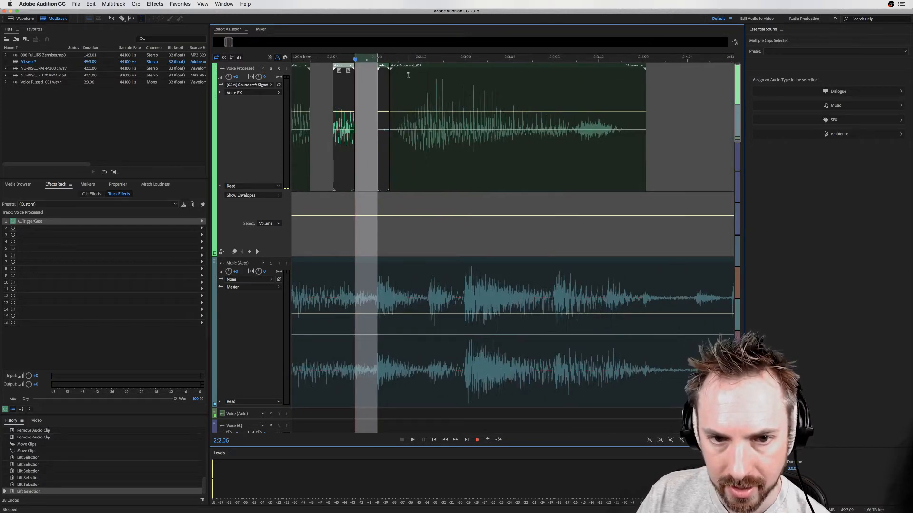
left_click_drag(398, 74, 599, 73)
key("Delete")
left_click(442, 71)
key("Delete")
left_click(487, 72)
key("Delete")
left_click(534, 74)
key("Delete")
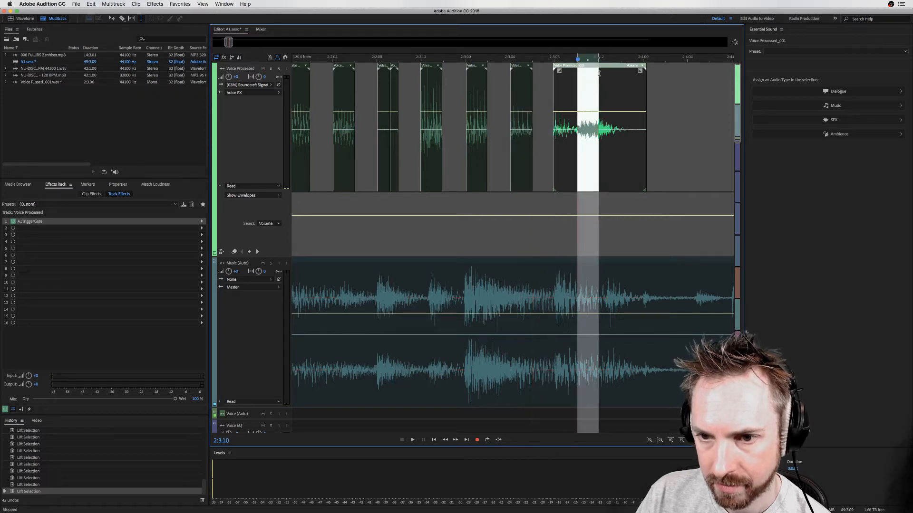
key("Delete")
- Switch off A1TriggerGate on the Voice Processed track and play the chopped clips from just before bar 2
scroll(592, 57, "down", 3)
scroll(591, 56, "down", 2)
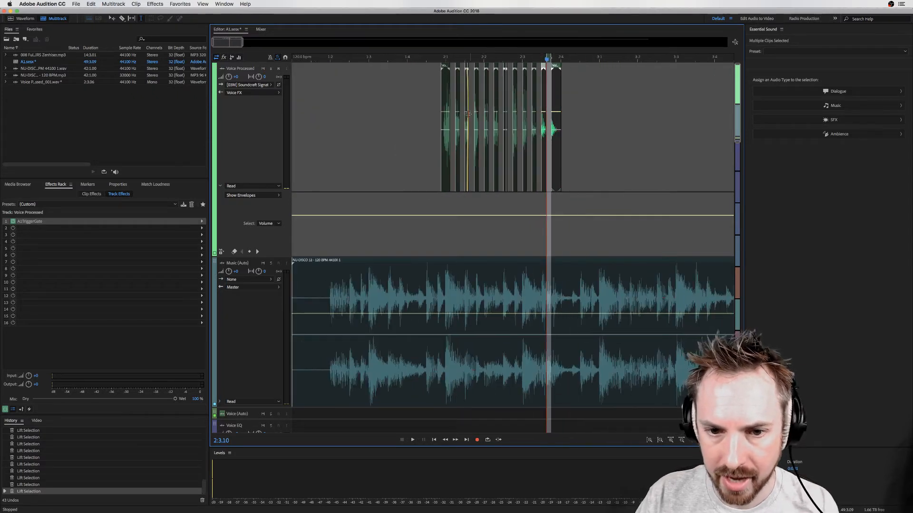
left_click(424, 109)
left_click(30, 223)
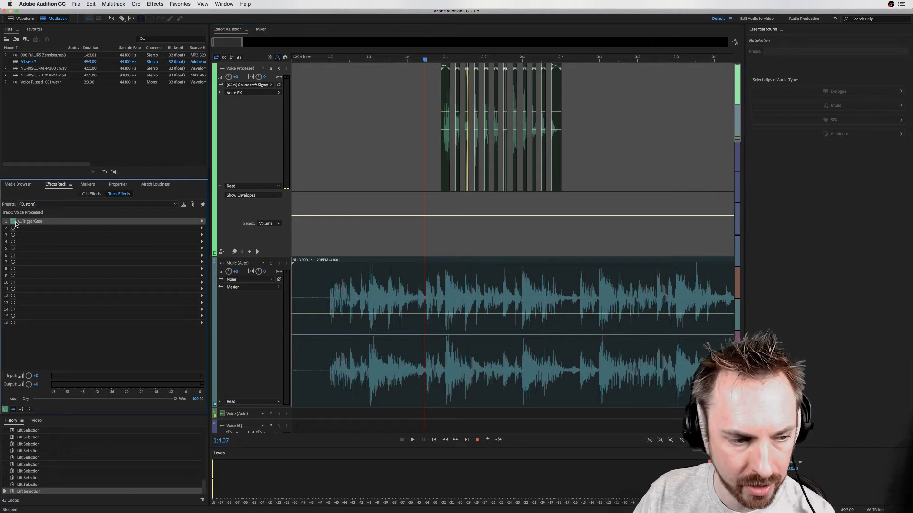
key("space")
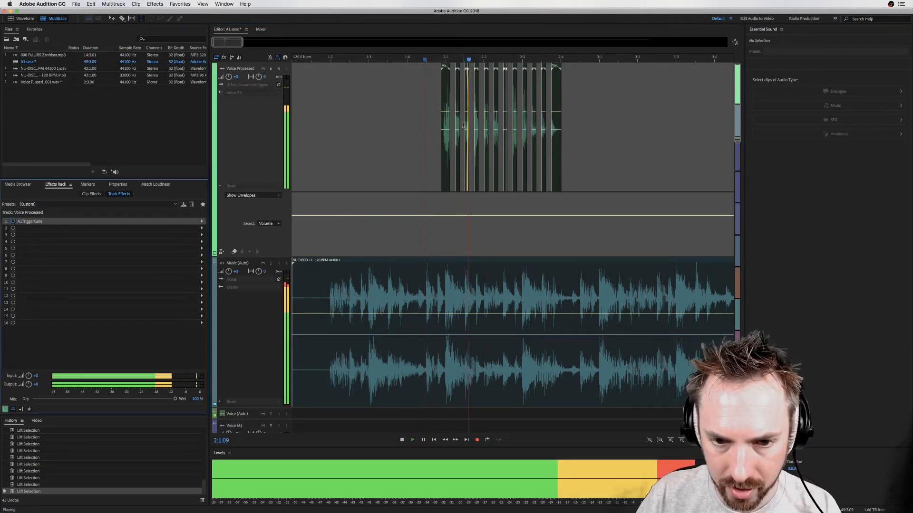
key("space")
key("space")
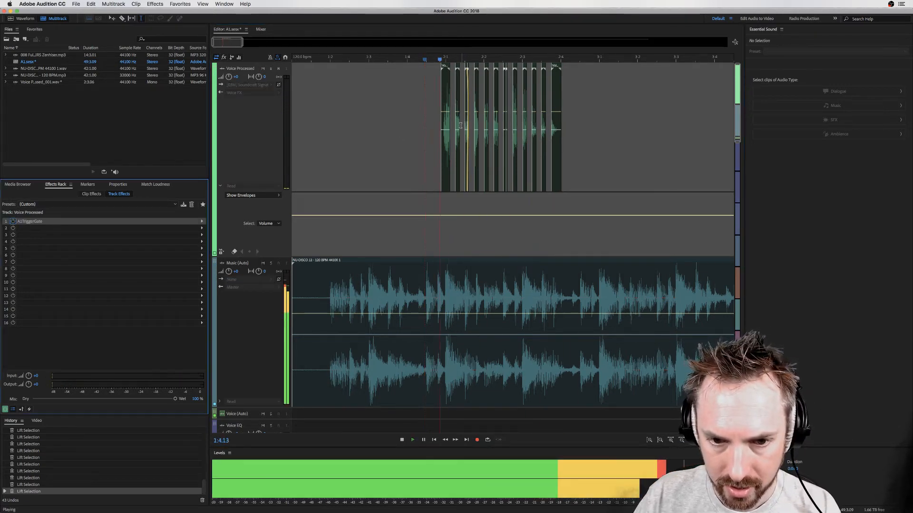
key("space")
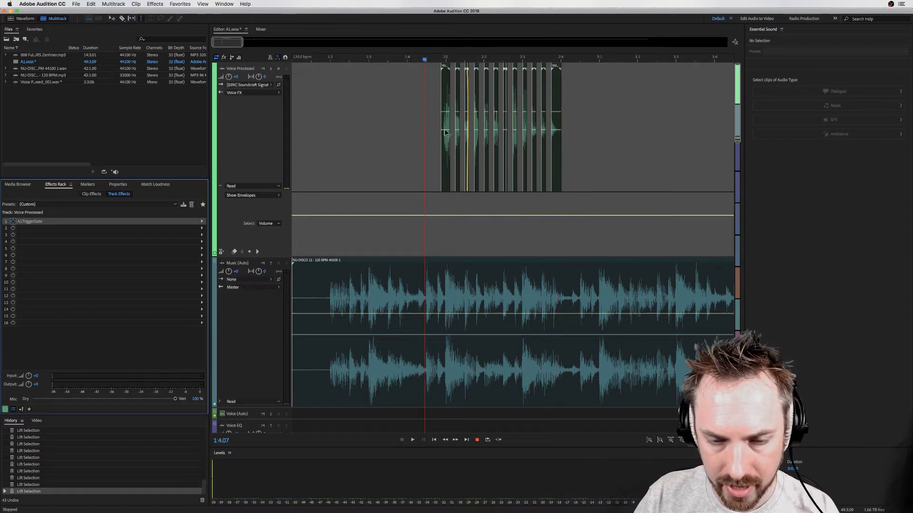
- Add an Echo effect in slot 2 of the Voice Processed track and set its delay time units to beats
left_click(427, 99)
left_click(202, 228)
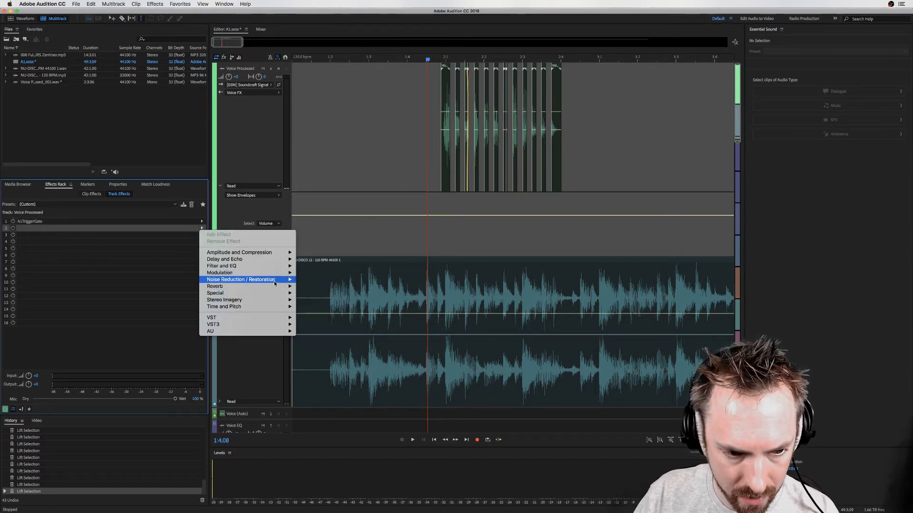
mouse_move(277, 262)
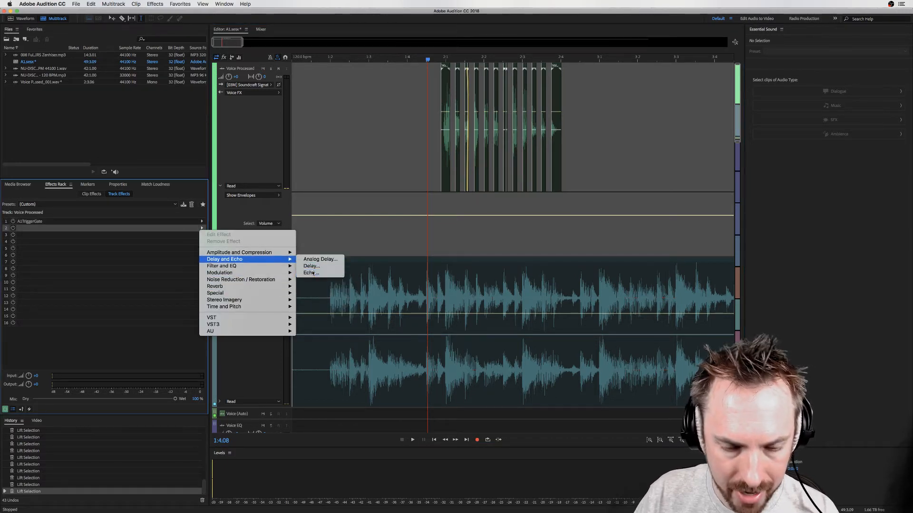
left_click(311, 273)
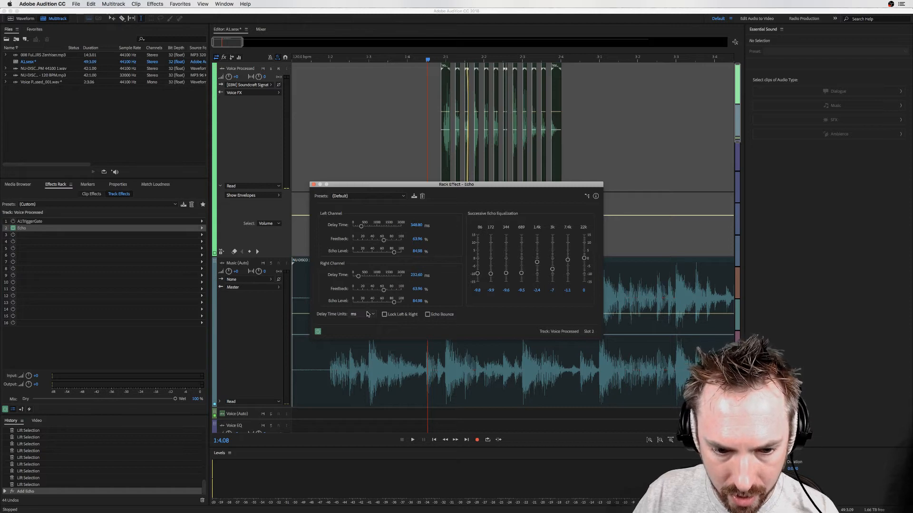
left_click(367, 314)
left_click(369, 329)
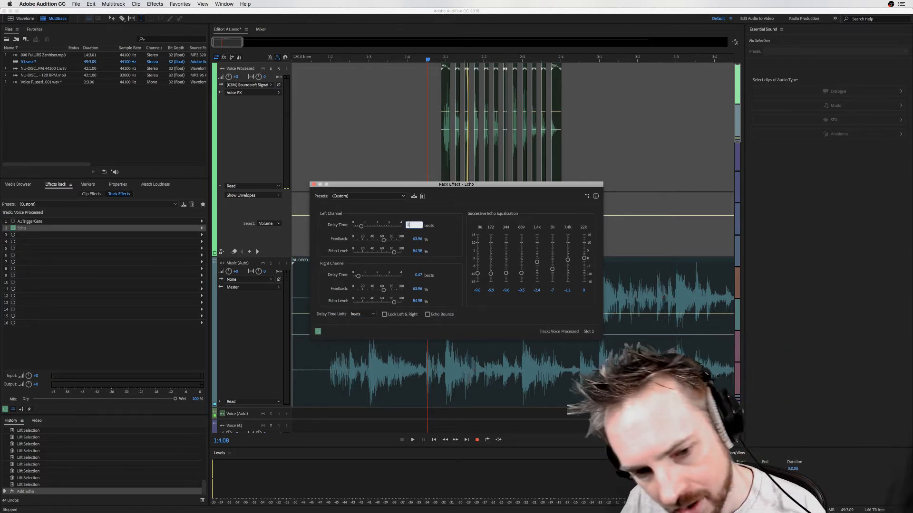
- Set the echo delay time to 1 beat on the left channel and 0.5 beats on the right, and play the result
type("1")
left_click(419, 275)
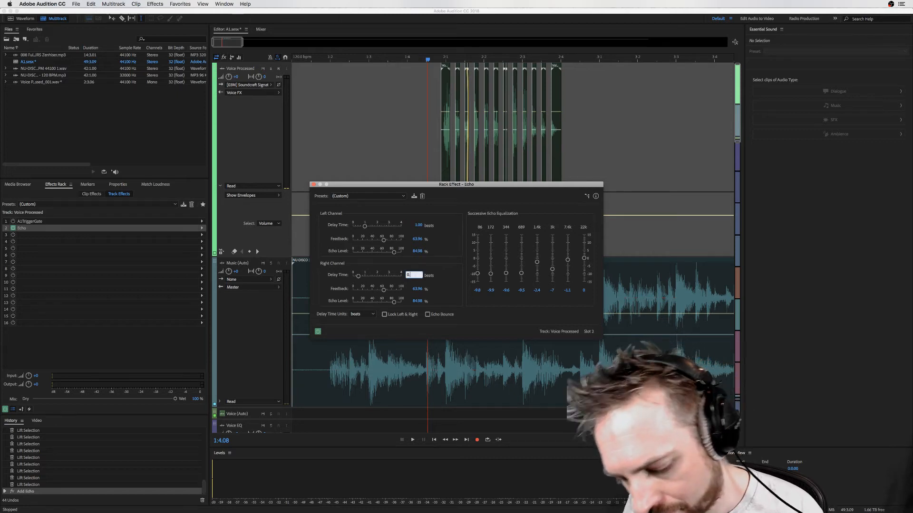
type(".5")
key("Return")
key("space")
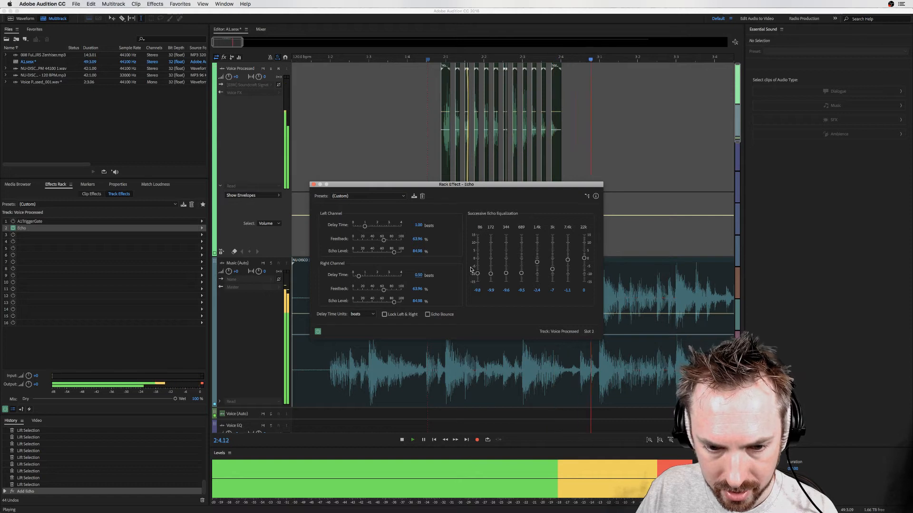
key("space")
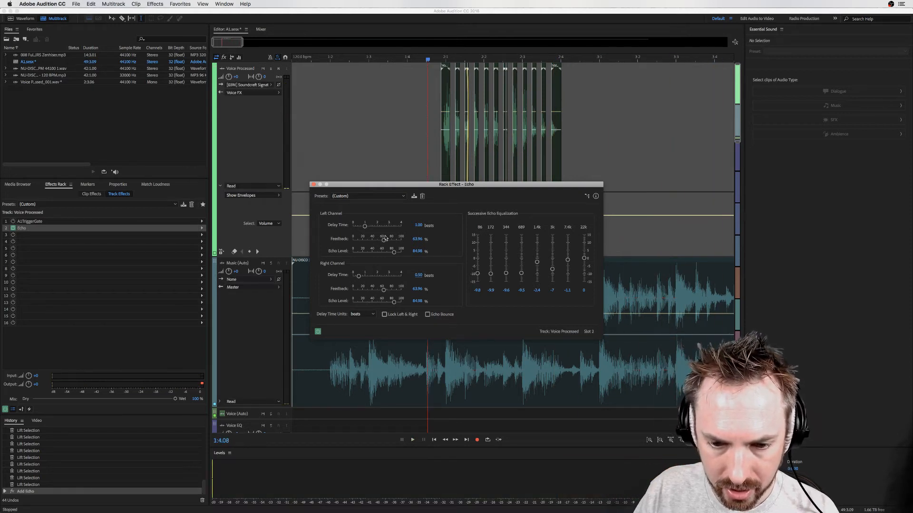
- Raise the echo equalization to 0.48 at 22k, 0.82 at 7.4k and 4.47 at 3k, playing the clips to check
left_click_drag(584, 259, 584, 258)
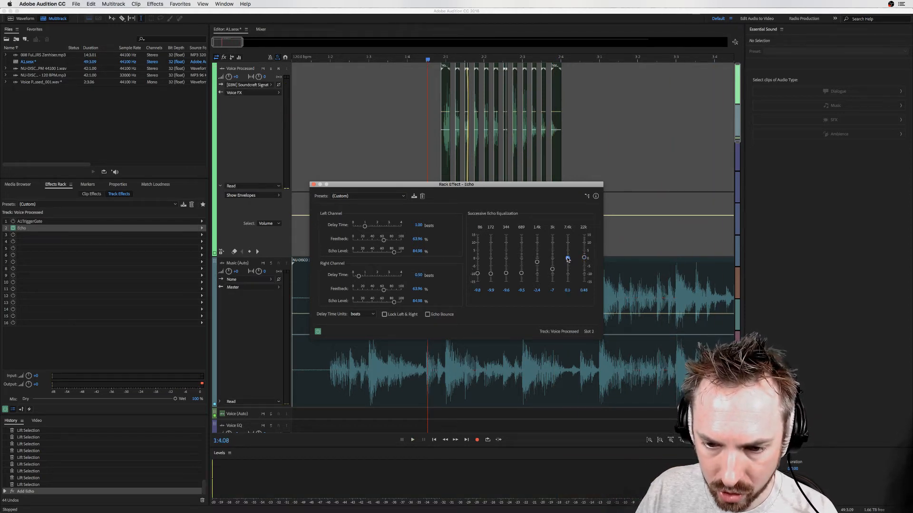
key("space")
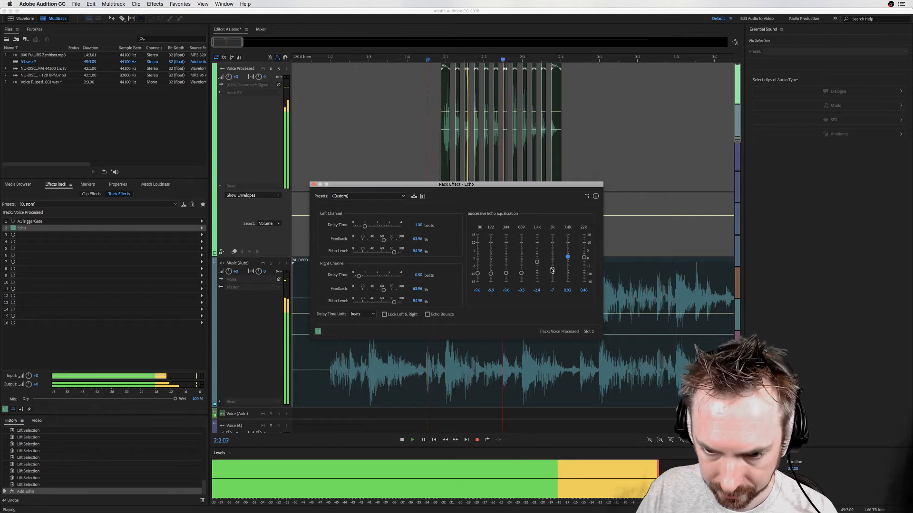
key("space")
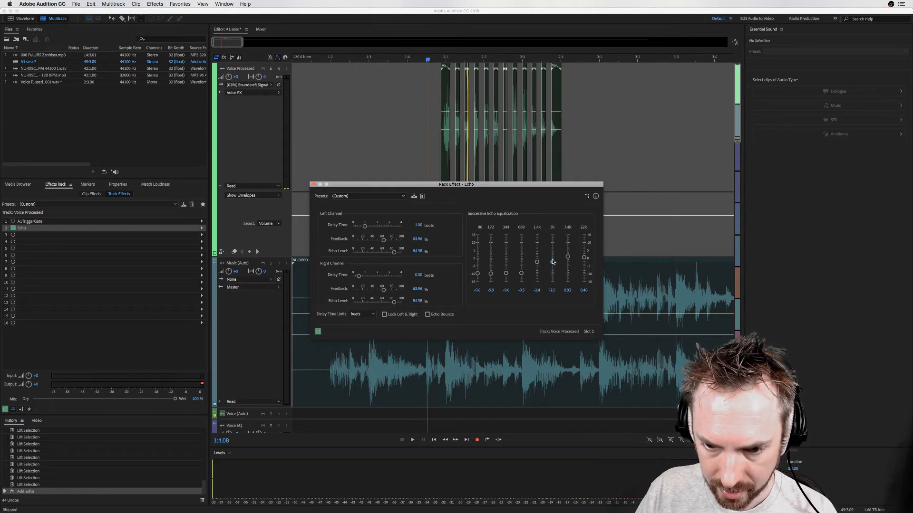
left_click_drag(552, 270, 553, 253)
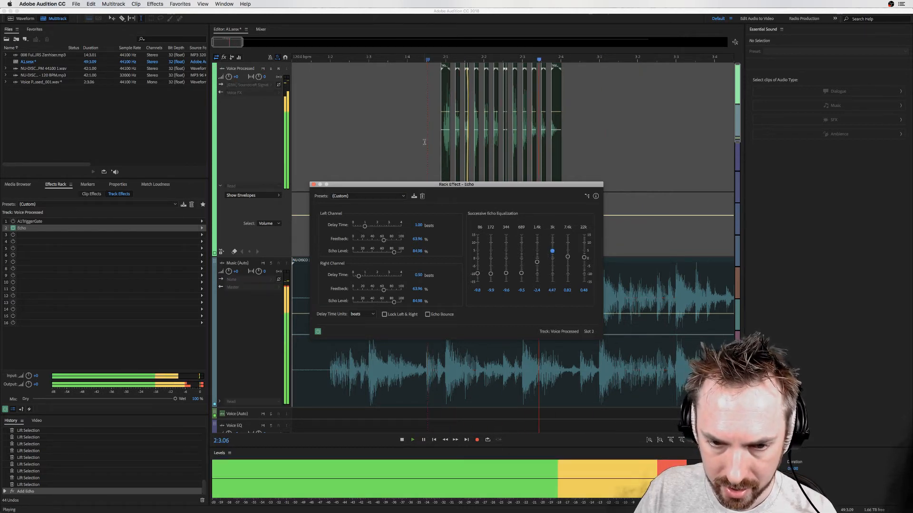
key("space")
- Extend the start of the first Voice Processed clip back to about beat 1:4 and play the session from before it
left_click_drag(440, 143, 411, 142)
left_click(398, 139)
key("space")
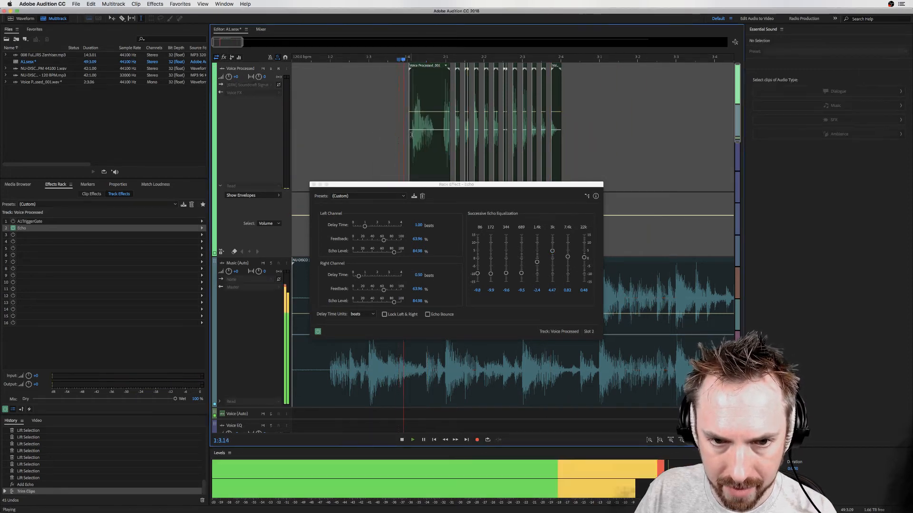
scroll(423, 81, "up", 3)
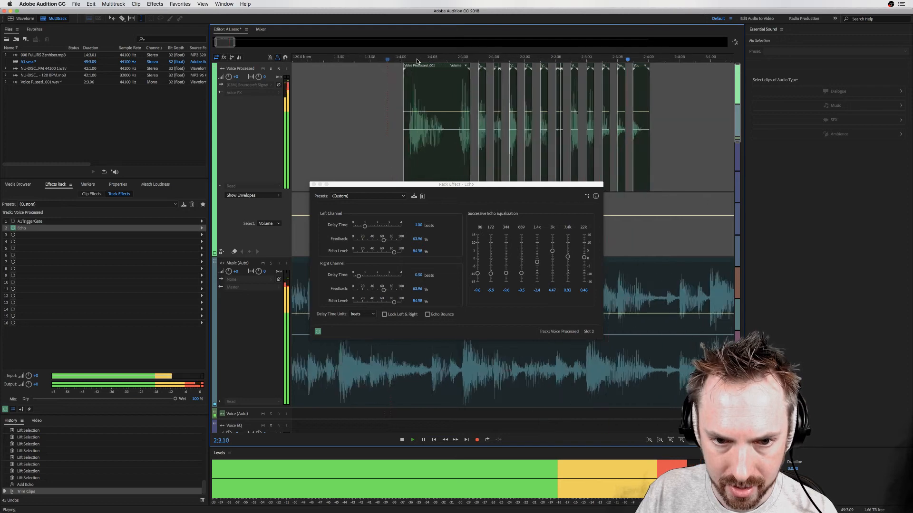
key("space")
- Cut evenly spaced gaps into the extended first Voice Processed clip to continue the stutter pattern back to its start
left_click(416, 80)
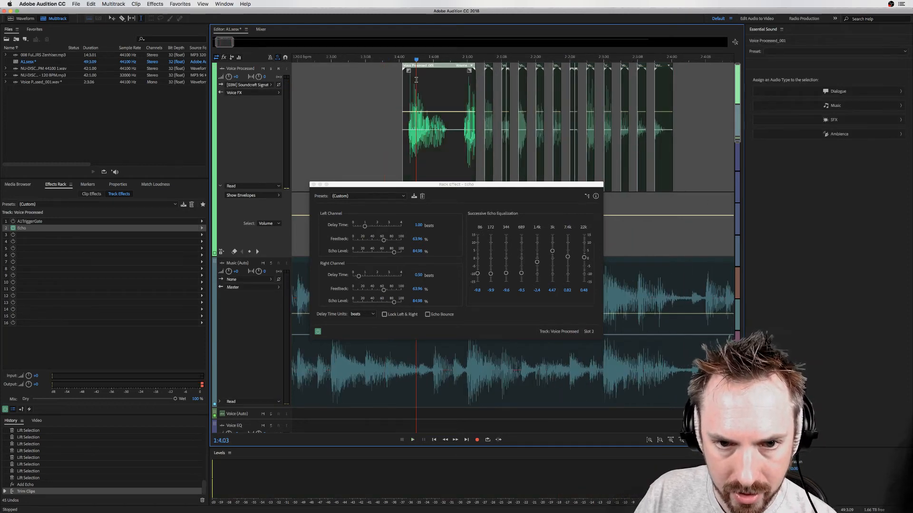
left_click_drag(470, 76, 455, 79)
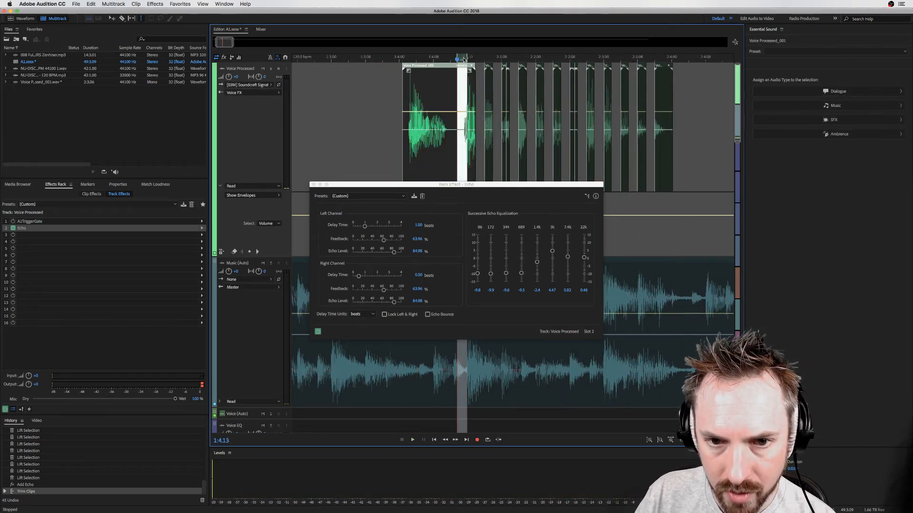
scroll(454, 80, "up", 3)
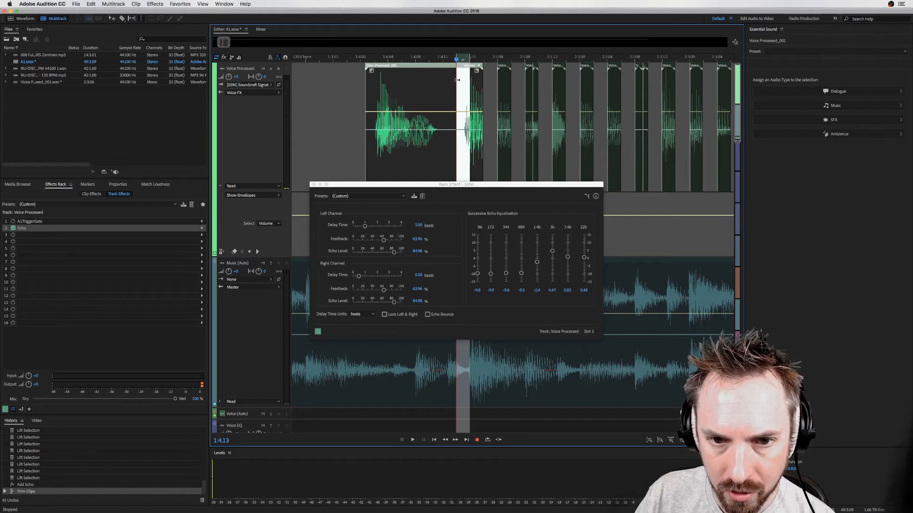
key("Delete")
left_click_drag(441, 76, 373, 80)
key("Delete")
key("Delete")
key("Delete")
- Play the fully chopped voice with the echo from before the first clip
left_click(331, 78)
key("space")
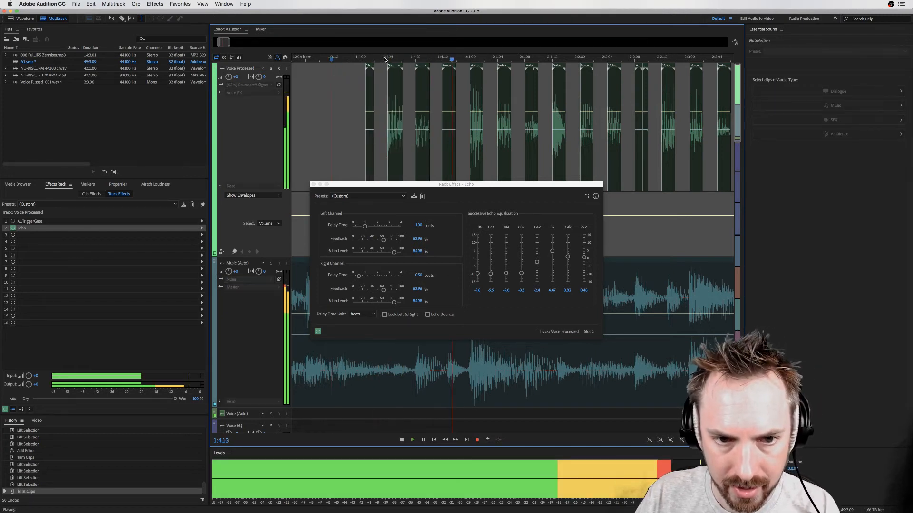
scroll(384, 59, "down", 5)
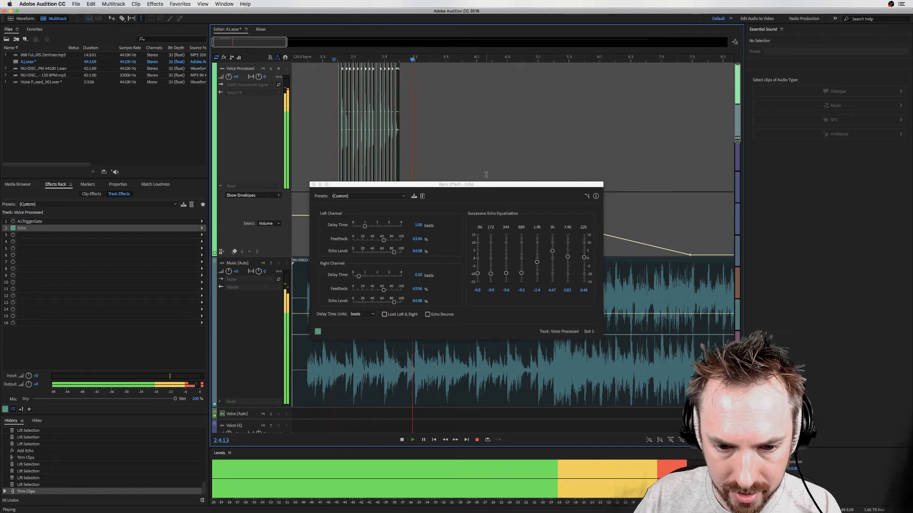
- Stop playback and check which time display format the timeline ruler uses above the chopped voice clips
key("space")
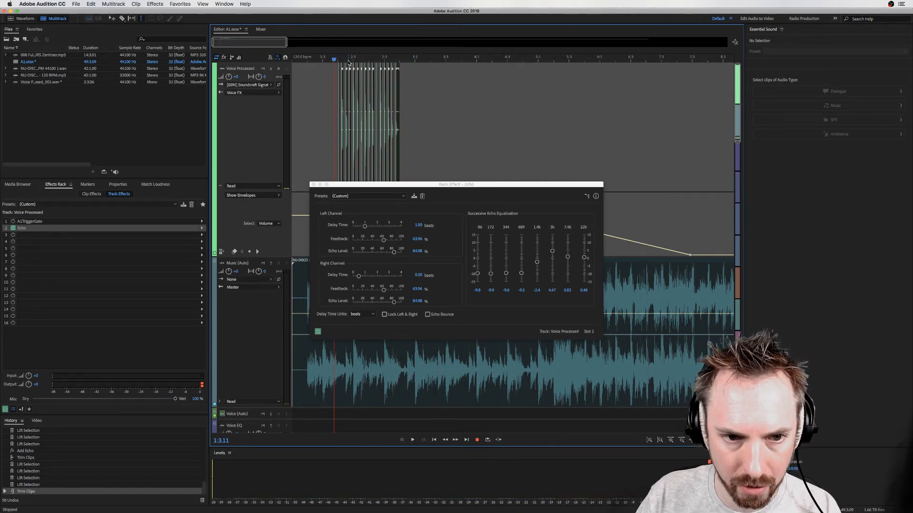
scroll(348, 62, "up", 6)
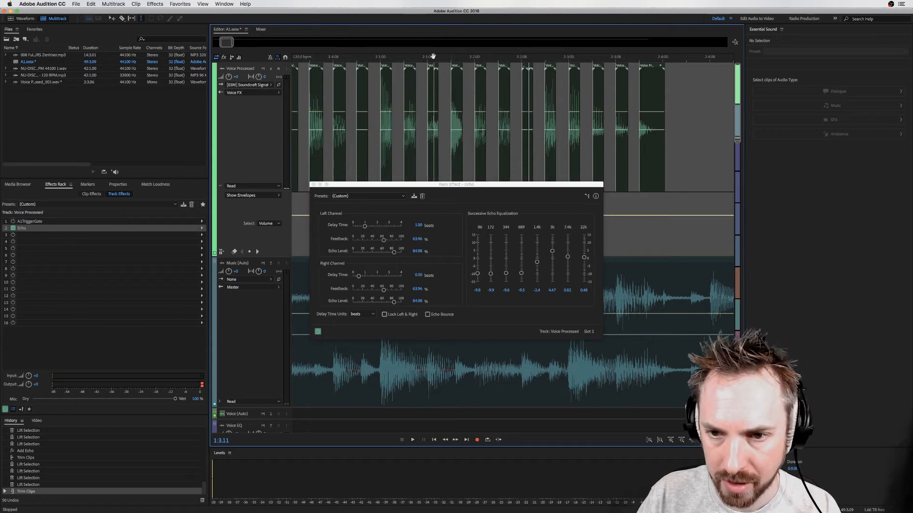
right_click(440, 59)
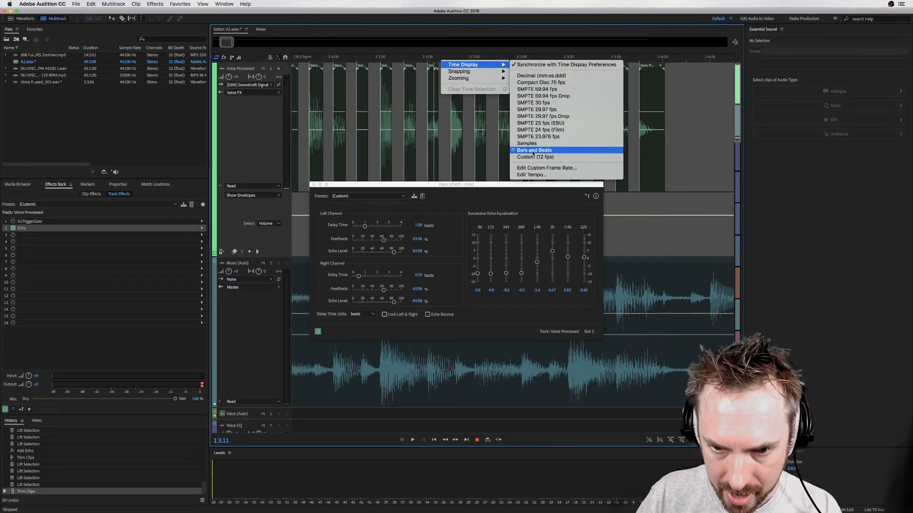
left_click(346, 60)
scroll(346, 60, "down", 5)
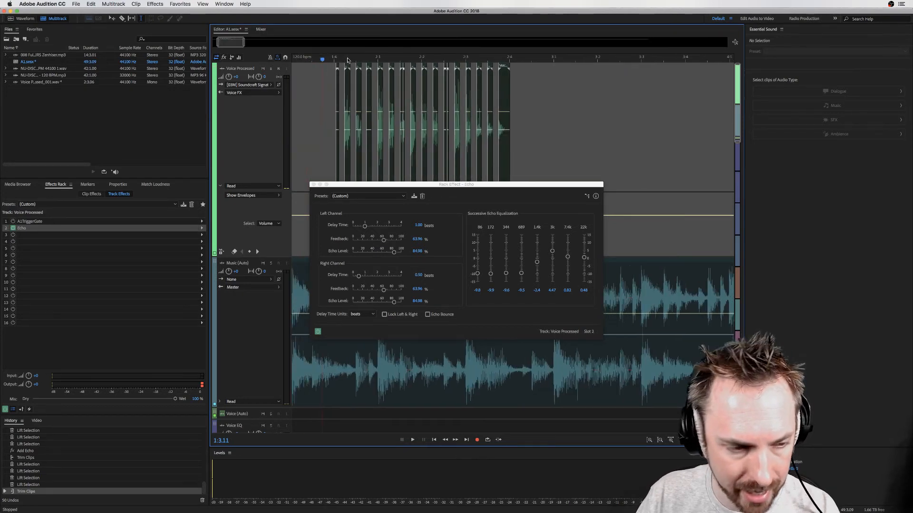
scroll(346, 60, "left", 2)
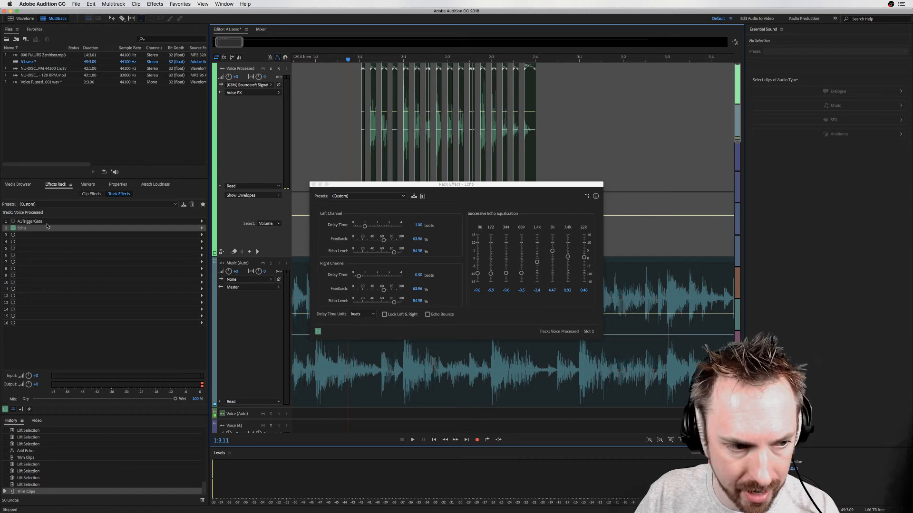
- Replace the chopped Voice Processed pieces with one continuous clip and play it with Echo bypassed
left_click(13, 228)
left_click_drag(582, 127, 538, 129)
key("Delete")
mouse_move(361, 123)
left_mouse_down()
mouse_move(338, 124)
mouse_move(363, 126)
left_mouse_up()
left_click(326, 123)
key("space")
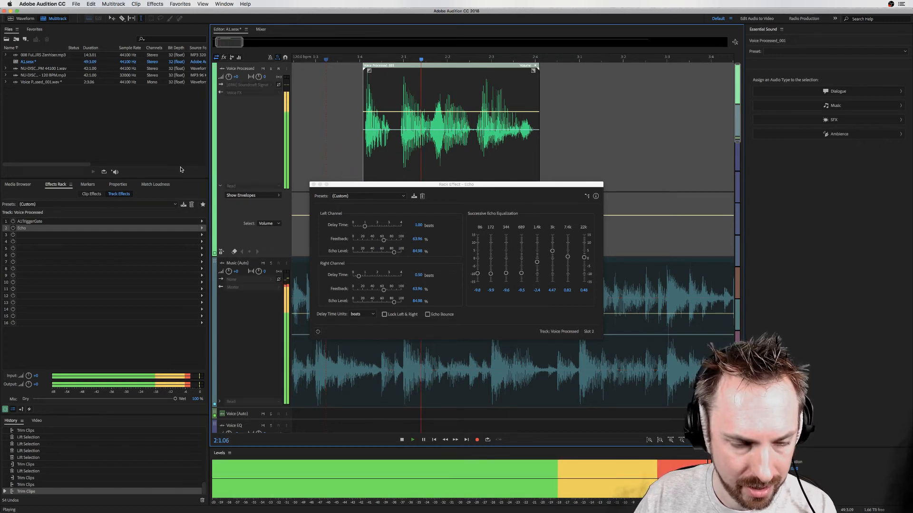
key("space")
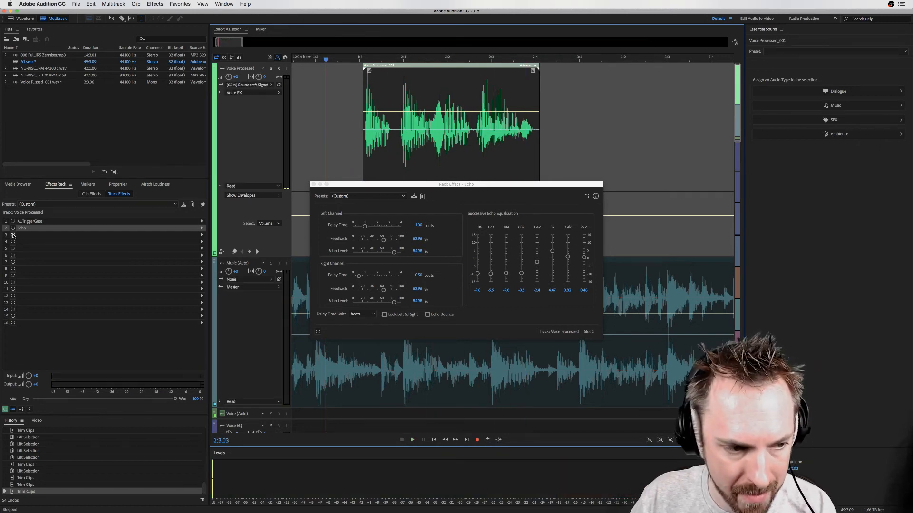
- Switch Echo back on and play the uncut voice clip through it
left_click(13, 229)
key("space")
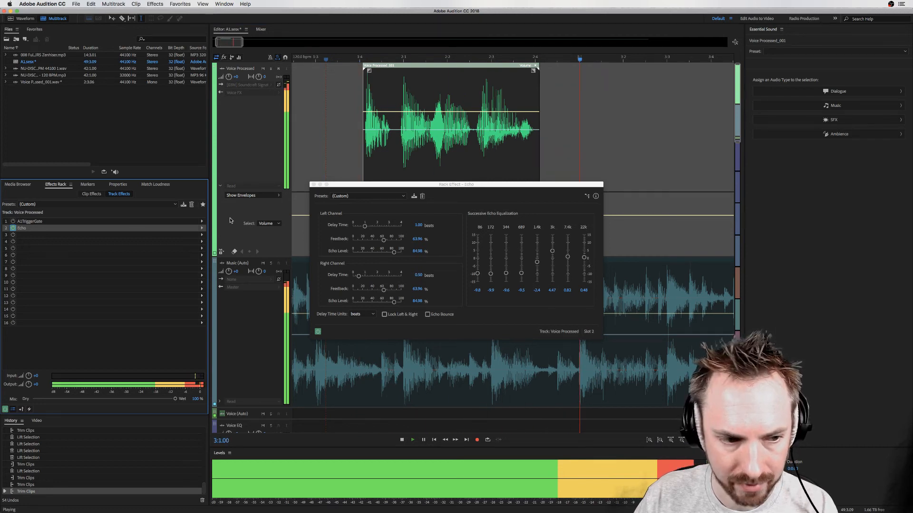
key("space")
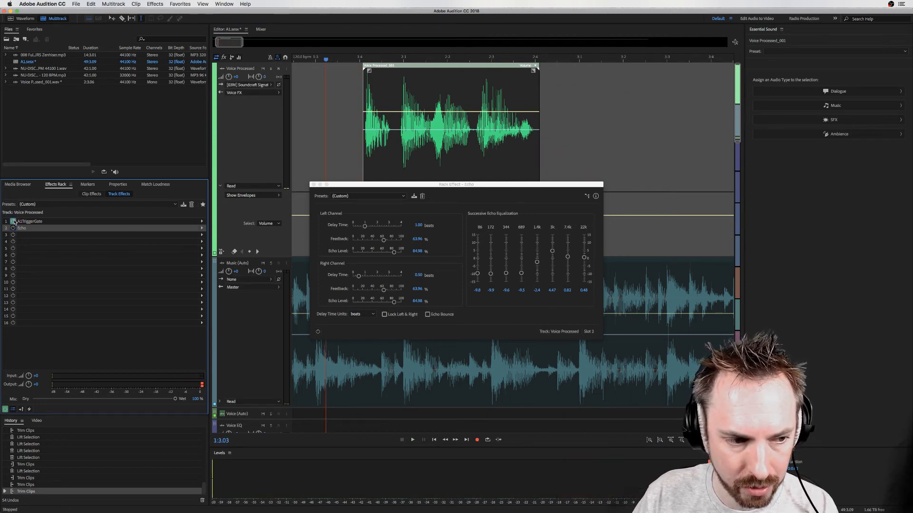
- Enable A1TriggerGate in place of Echo, open it and play the voice with the Groove Rhythm 01 + Echo preset
double_click(36, 222)
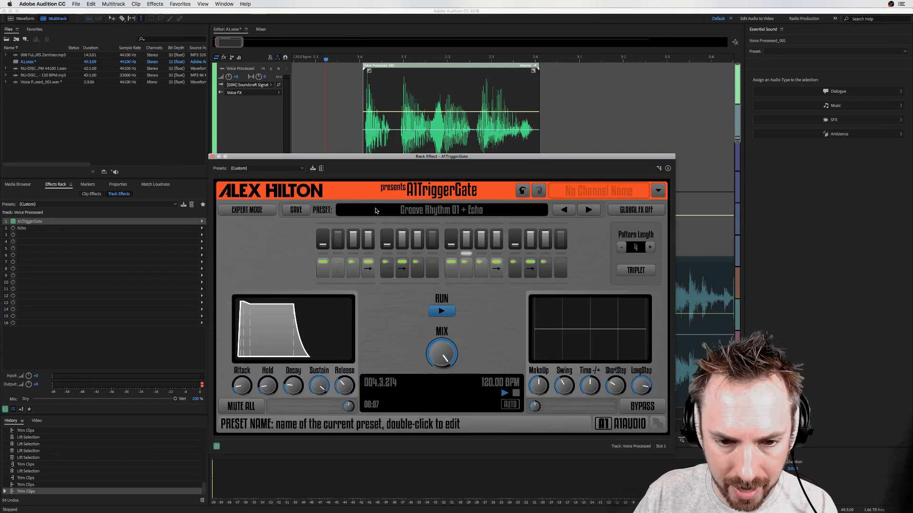
key("space")
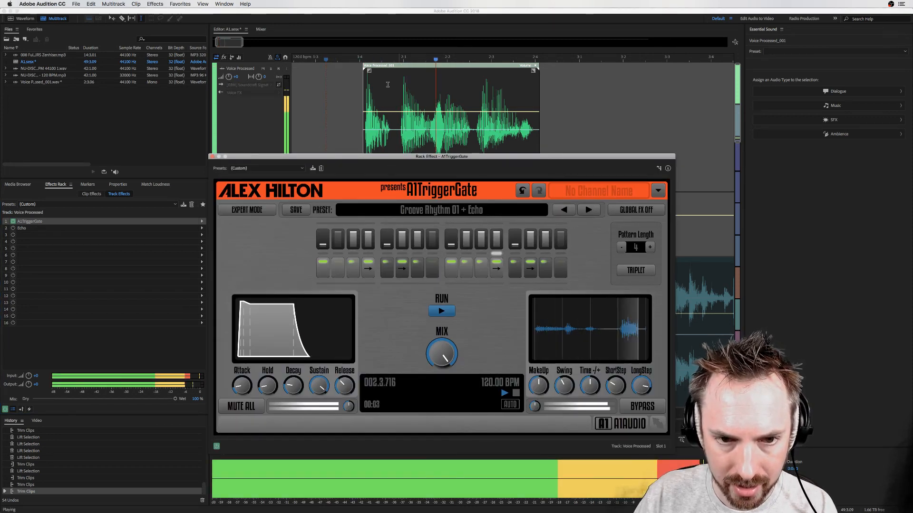
key("space")
- Step back to the TranceGate 03 + Echo preset in A1TriggerGate and play the voice clip through it
left_click(570, 209)
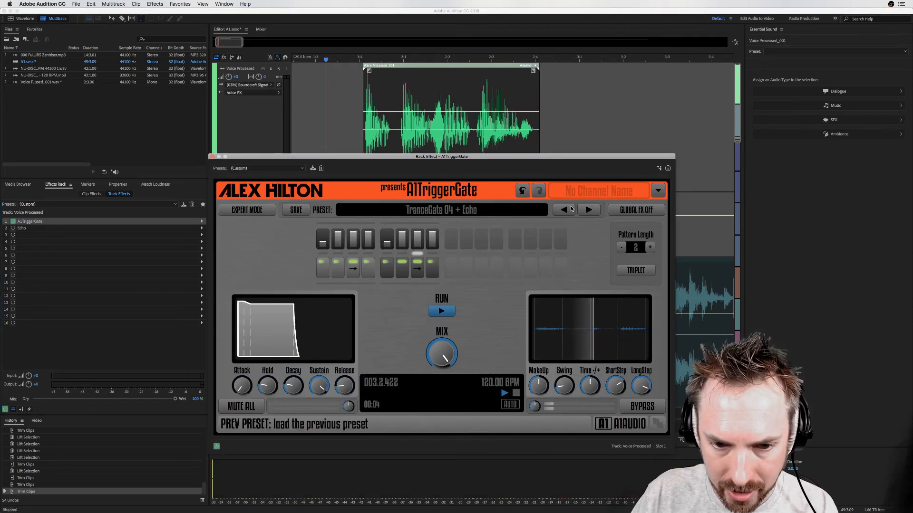
left_click(570, 206)
key("space")
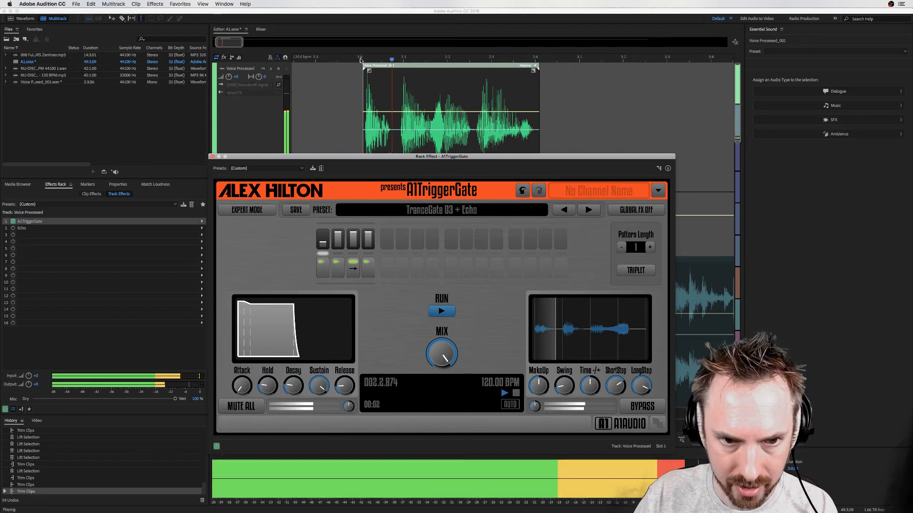
scroll(360, 60, "down", 10)
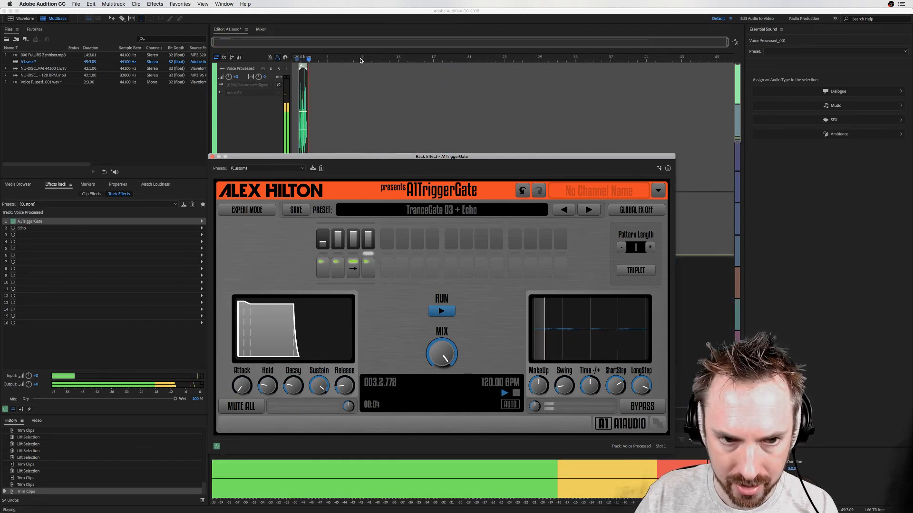
key("space")
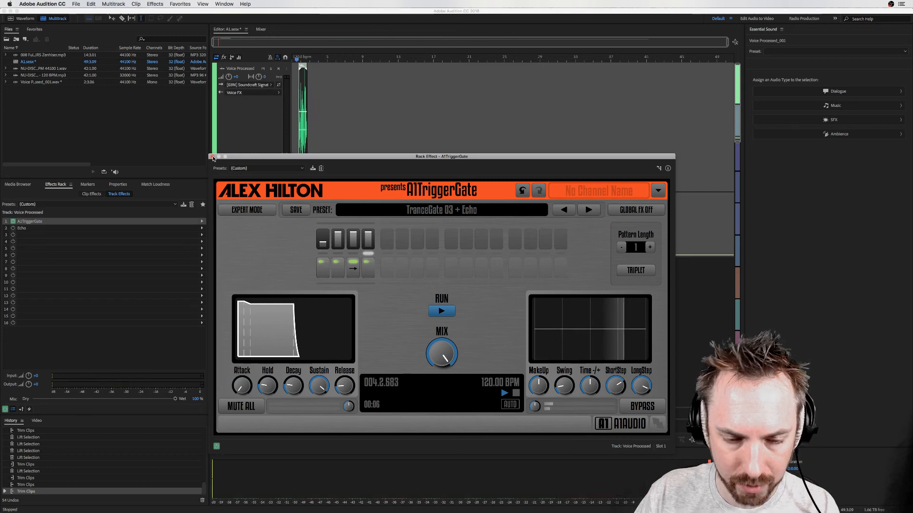
- Close the A1TriggerGate and Echo windows and look up the A1AUDIO.de VST effects available for the first rack slot
left_click(213, 157)
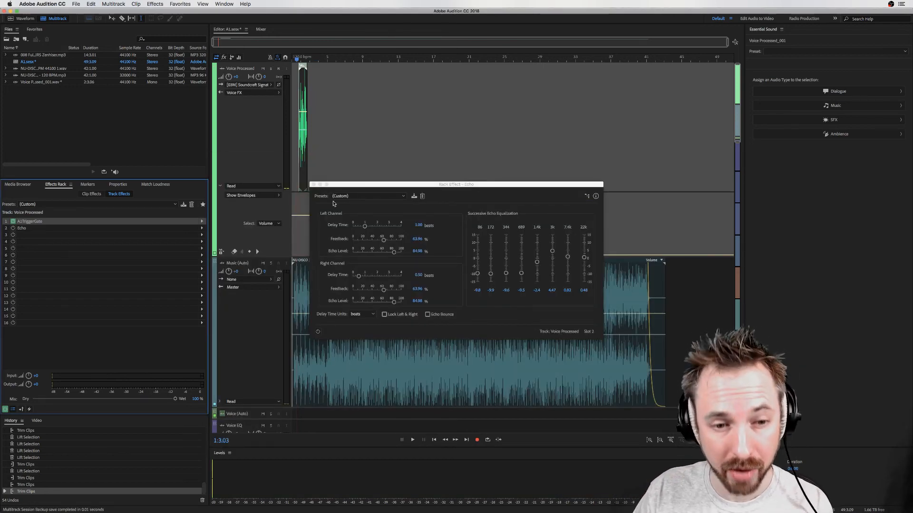
left_click(313, 185)
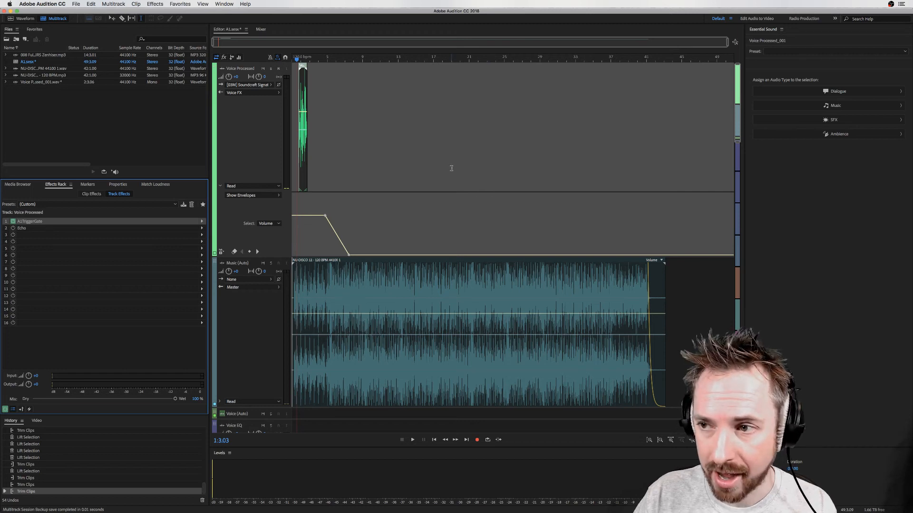
left_click(202, 222)
mouse_move(252, 311)
mouse_move(314, 310)
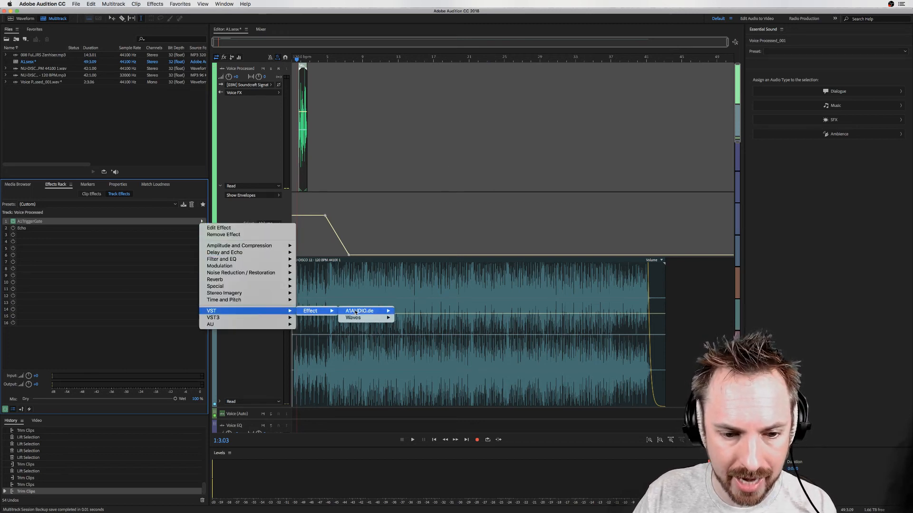
mouse_move(356, 312)
left_click(421, 165)
key("super+Tab")
key("super+Tab")
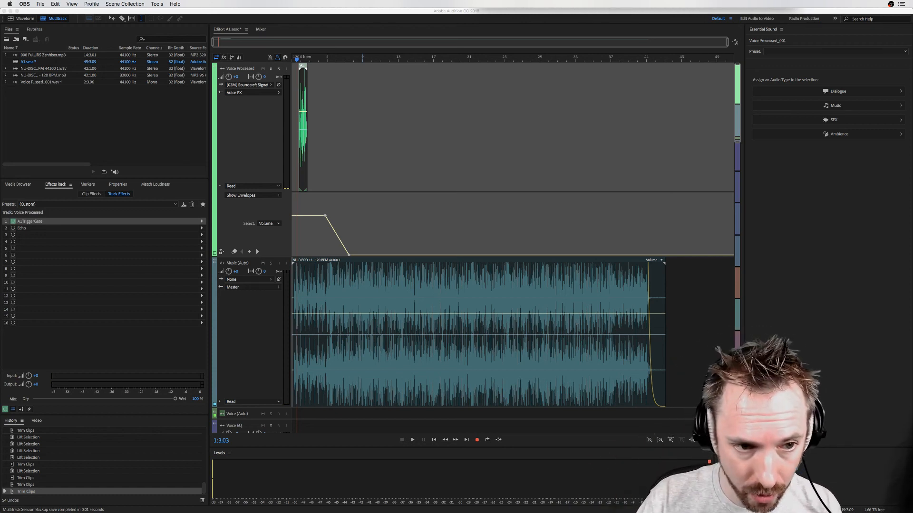
scroll(453, 212, "down", 10)
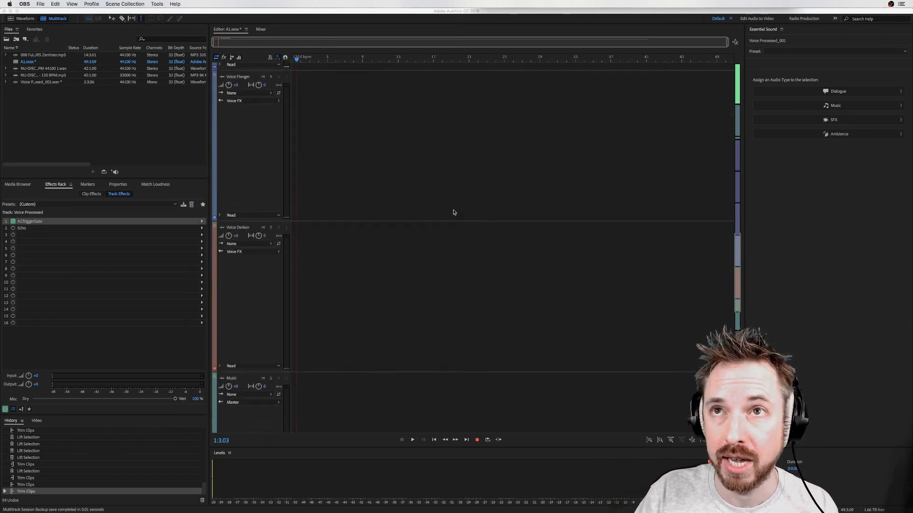
scroll(453, 212, "up", 10)
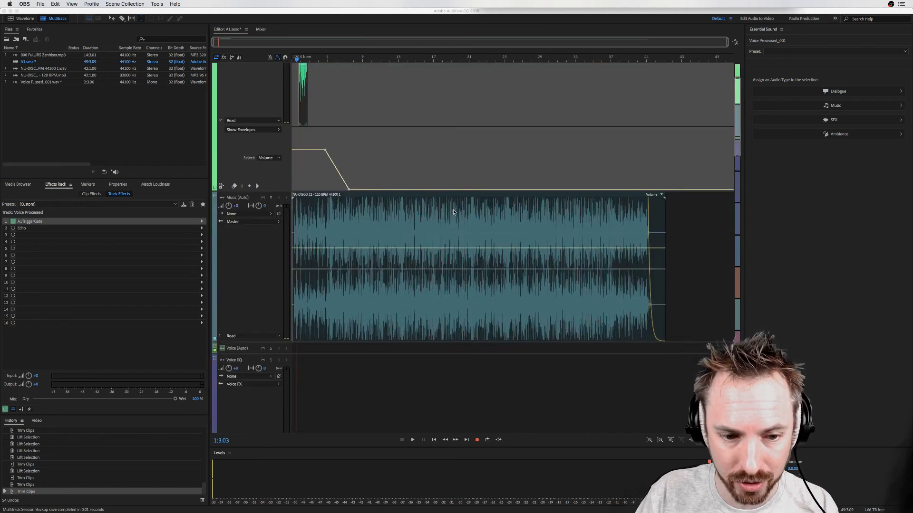
scroll(453, 212, "up", 2)
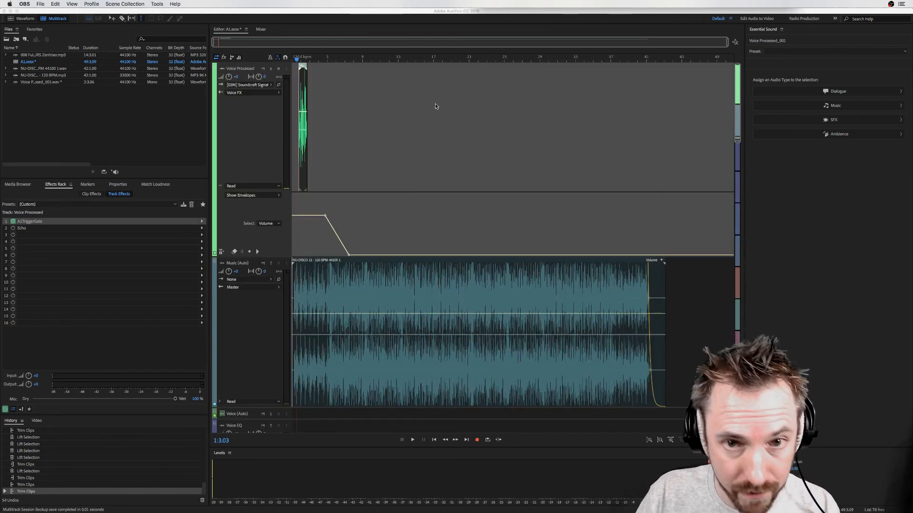